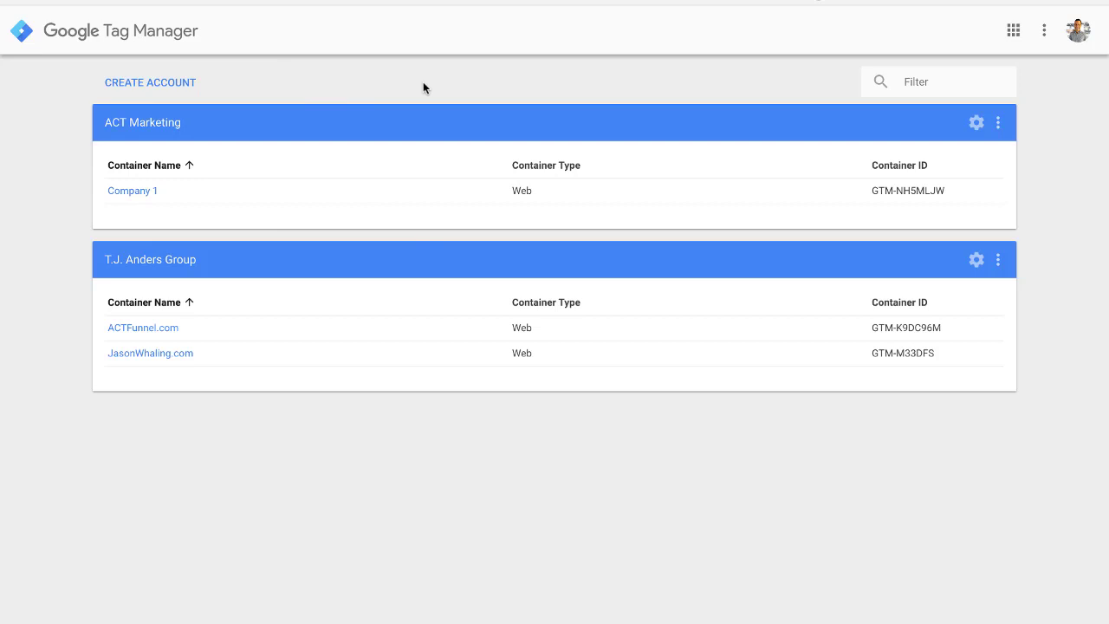
Start a new account named 'My Company Is Awesome'.
left_click(173, 84)
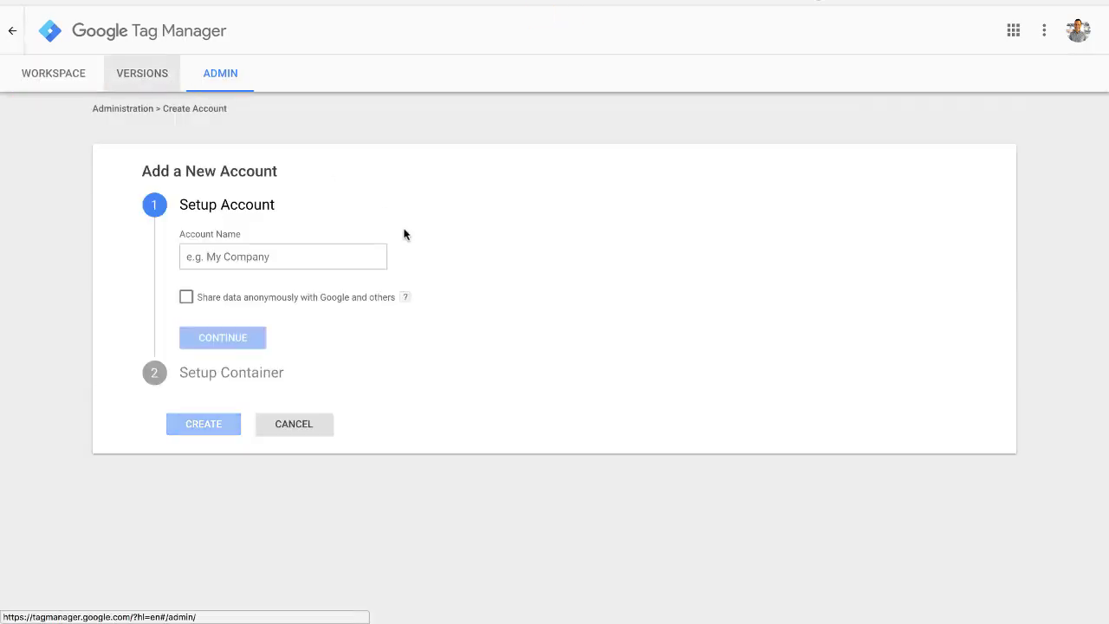
left_click(325, 248)
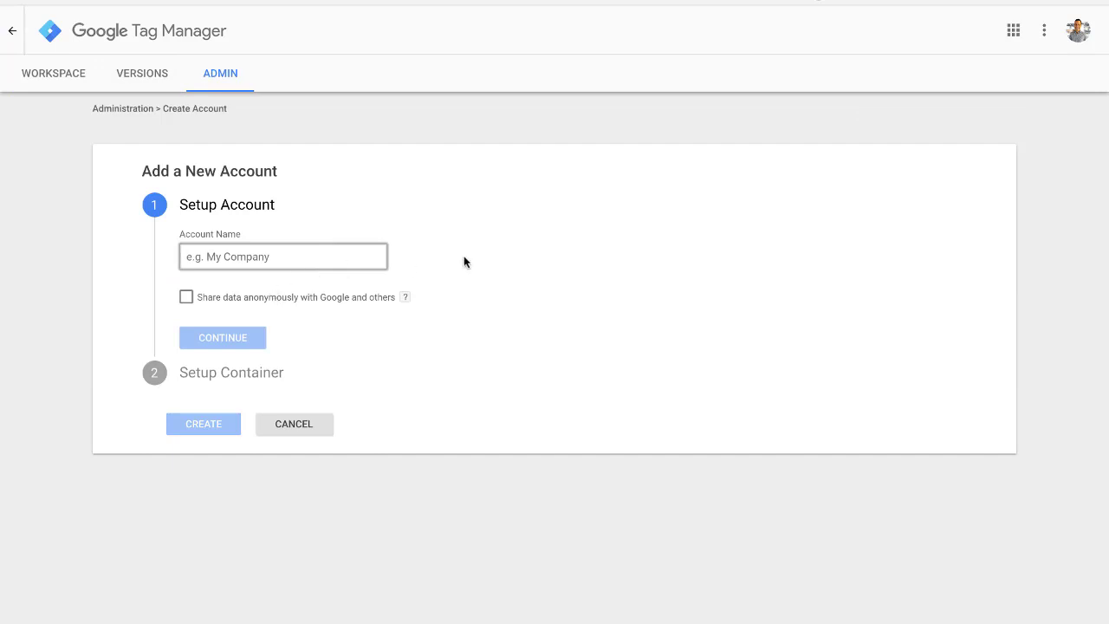
type("My Company")
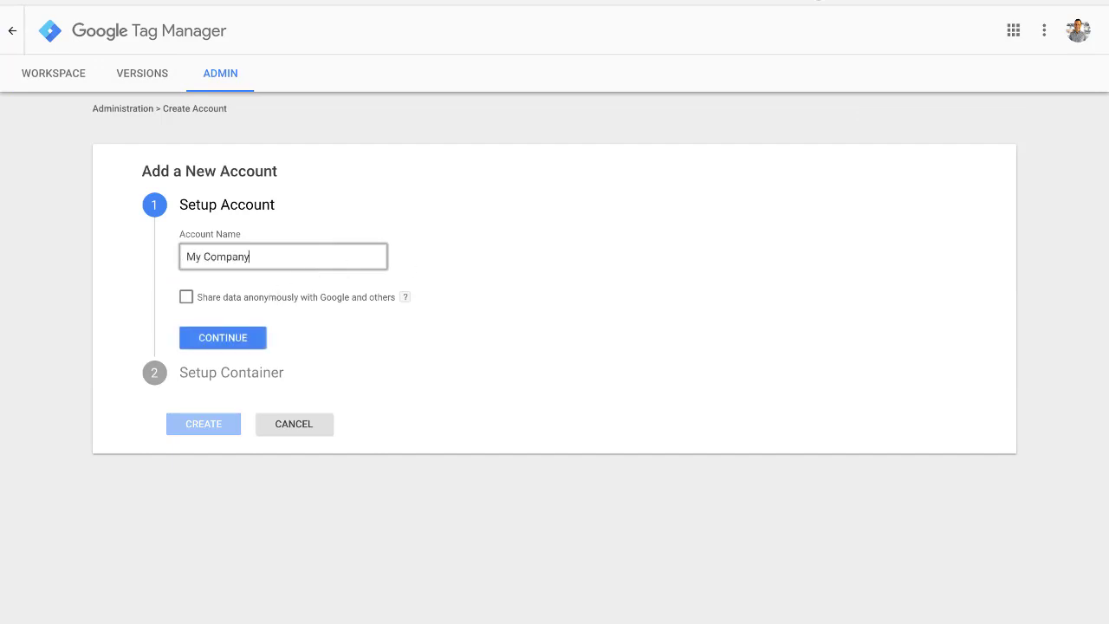
type(" Is Awesome")
left_click(248, 341)
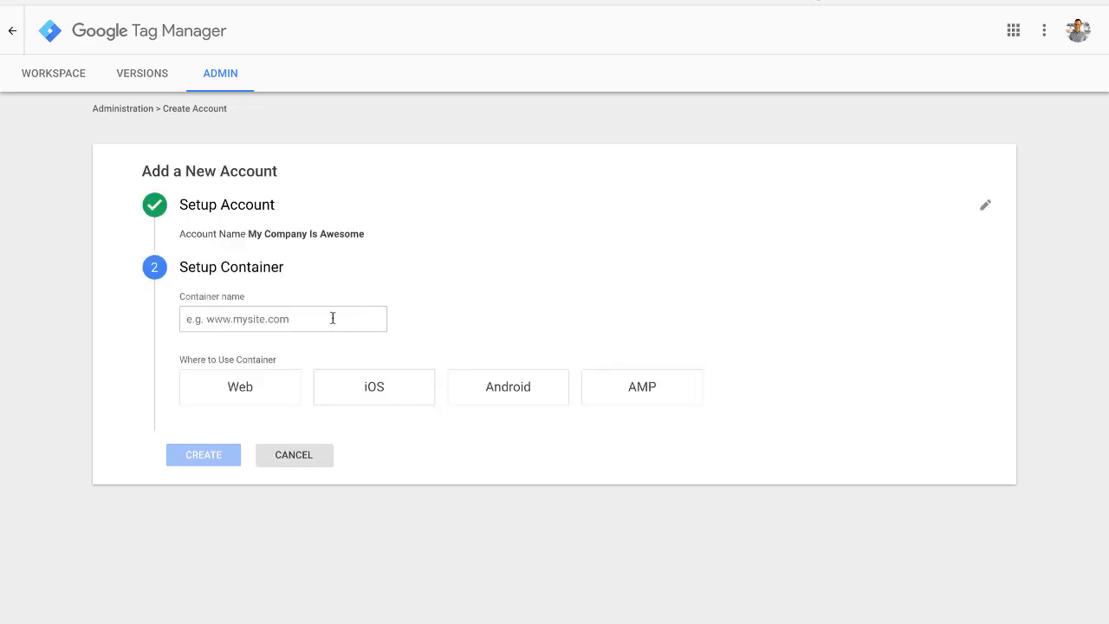
Add a Web container named 'Mywebsite.com' and create the account.
left_click(332, 318)
type("My")
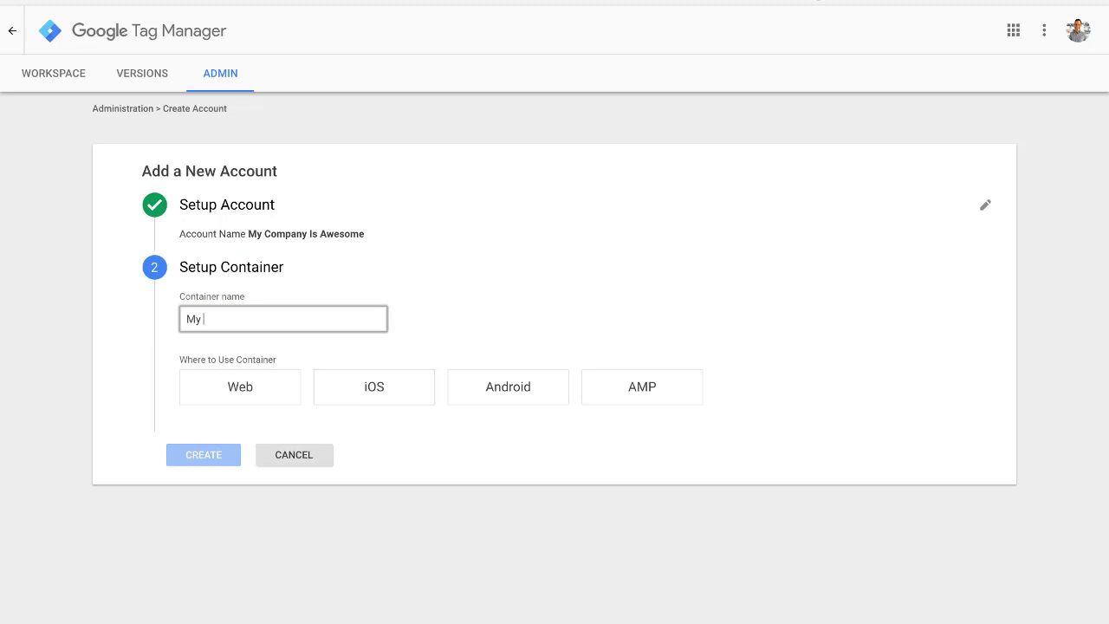
key("BackSpace")
type("website.com")
left_click(250, 392)
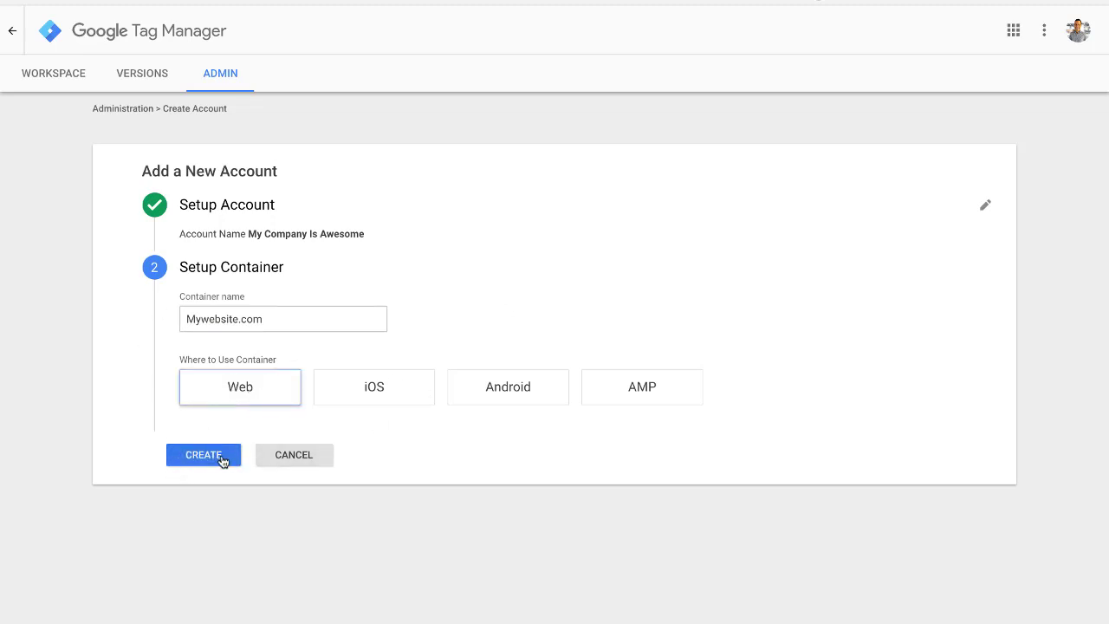
left_click(232, 459)
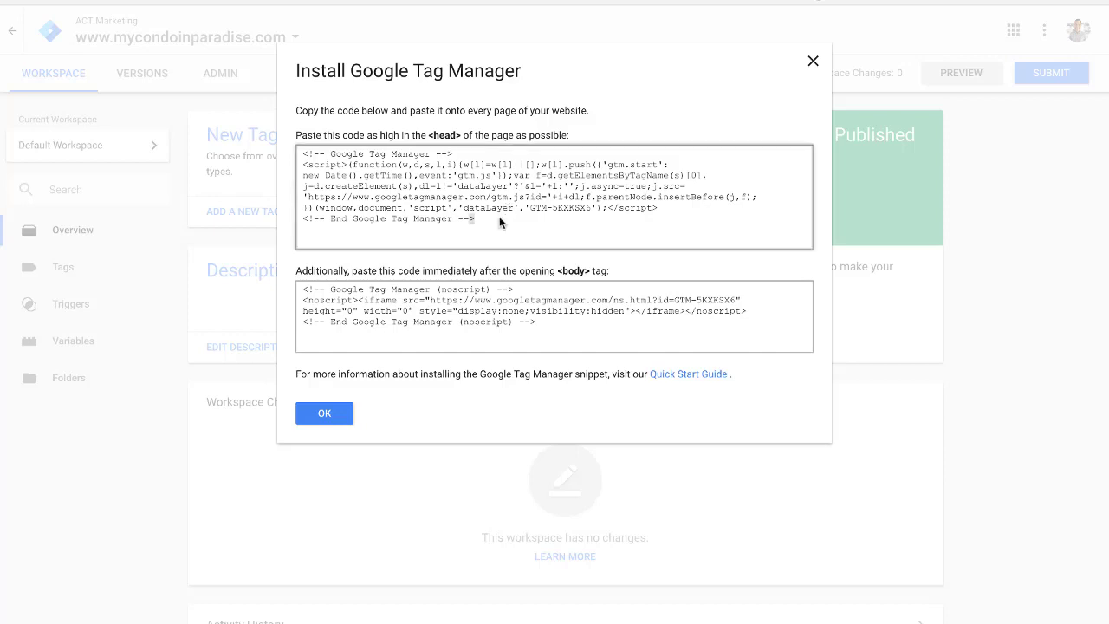
Select the entire <head> code snippet in the Install Google Tag Manager dialog.
left_click_drag(499, 223, 294, 152)
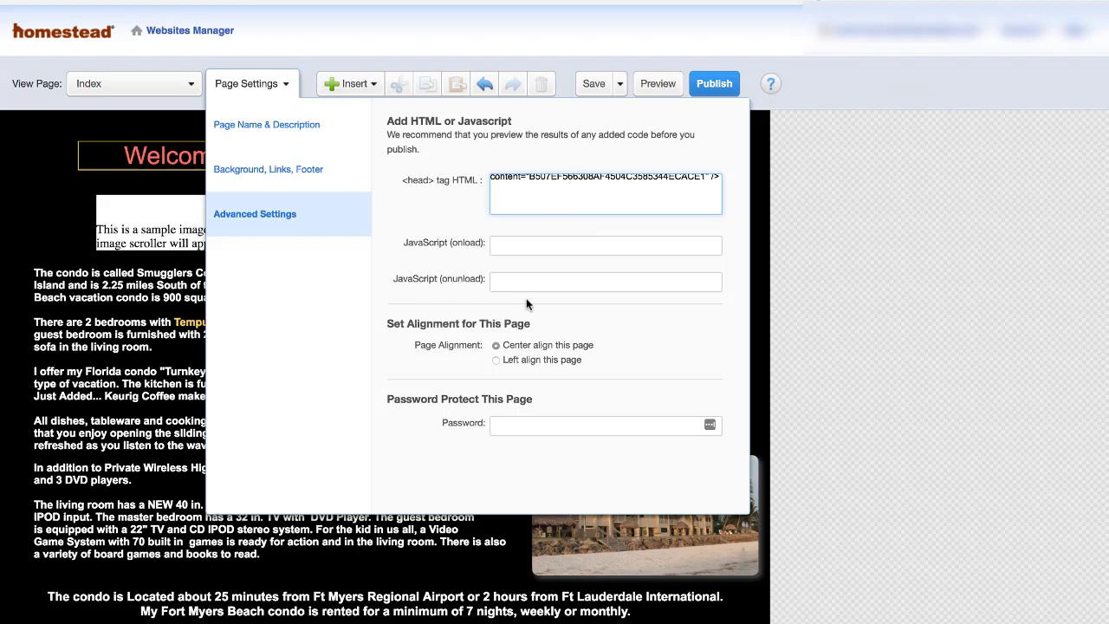
Paste the GTM head snippet into the Index page's head tag HTML field.
key("ctrl+v")
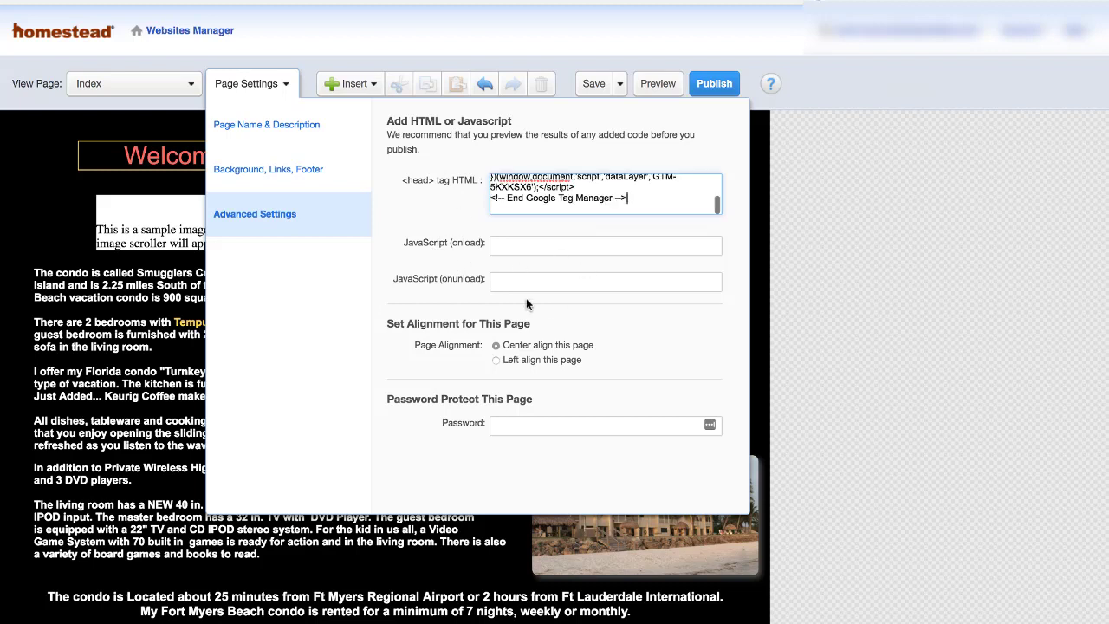
scroll(575, 210, "down", 2)
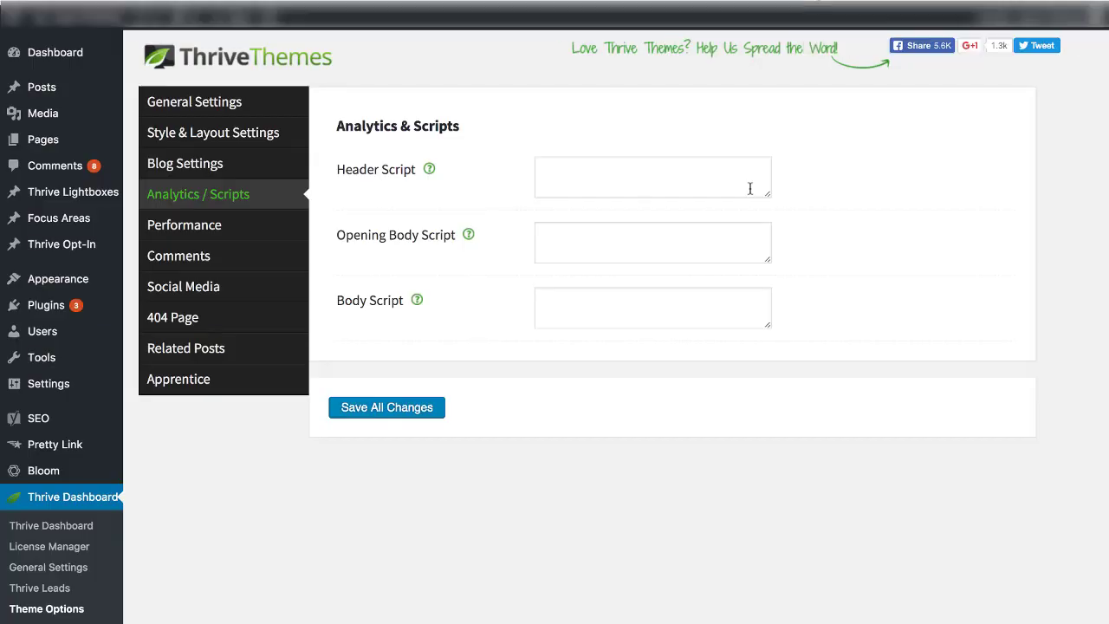
Paste the head code into Header Script and the noscript code into Opening Body Script, then save.
left_click(619, 183)
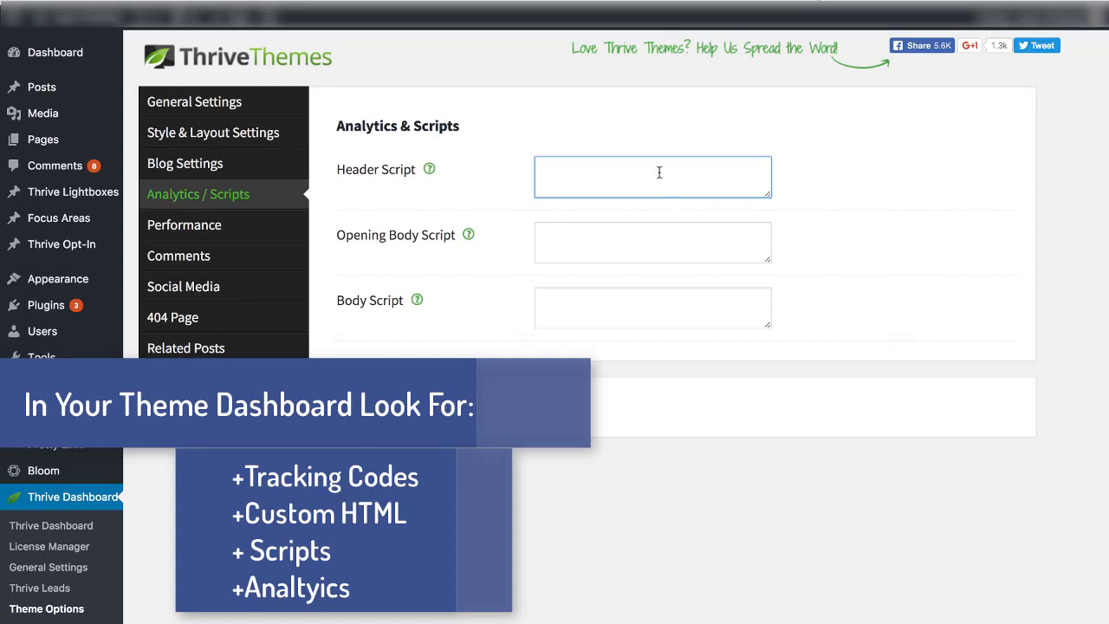
key("ctrl+v")
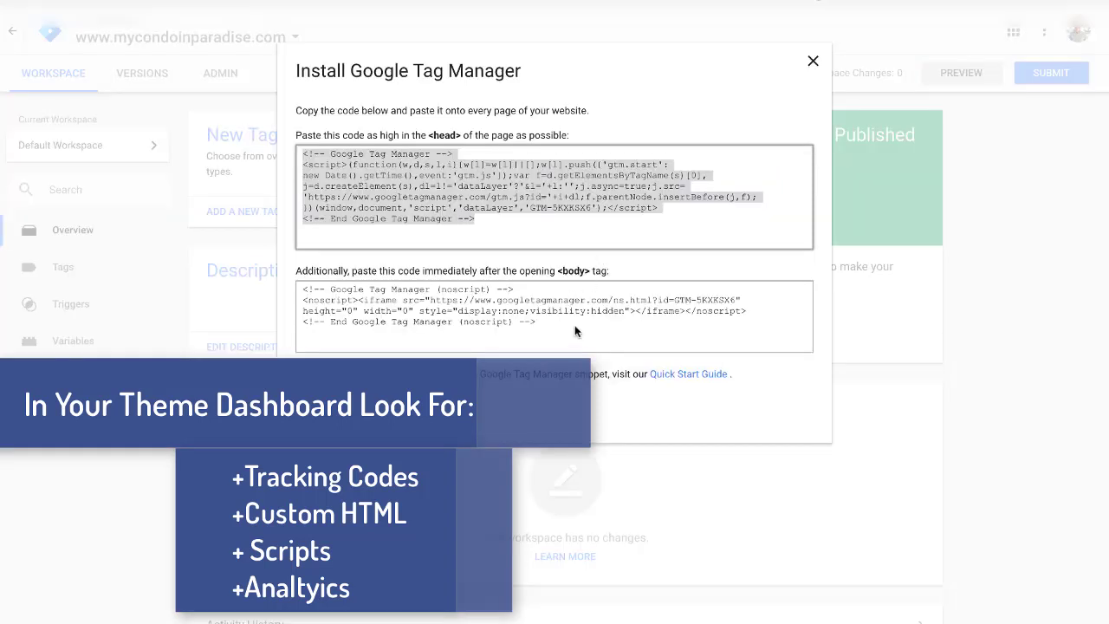
left_click(575, 325)
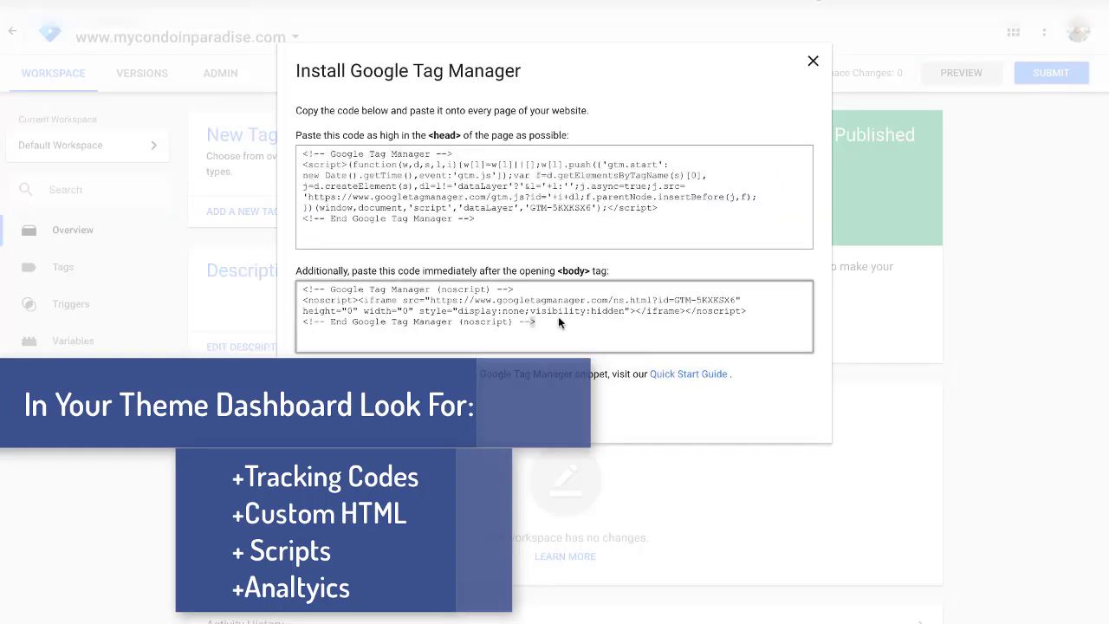
left_click(558, 322)
key("super+c")
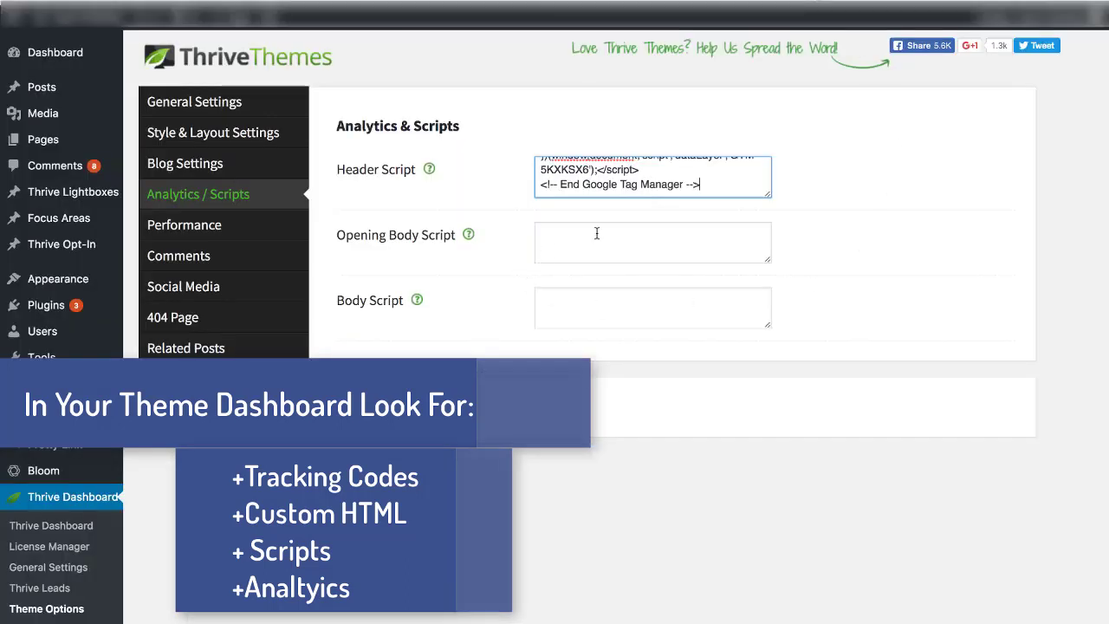
left_click(596, 233)
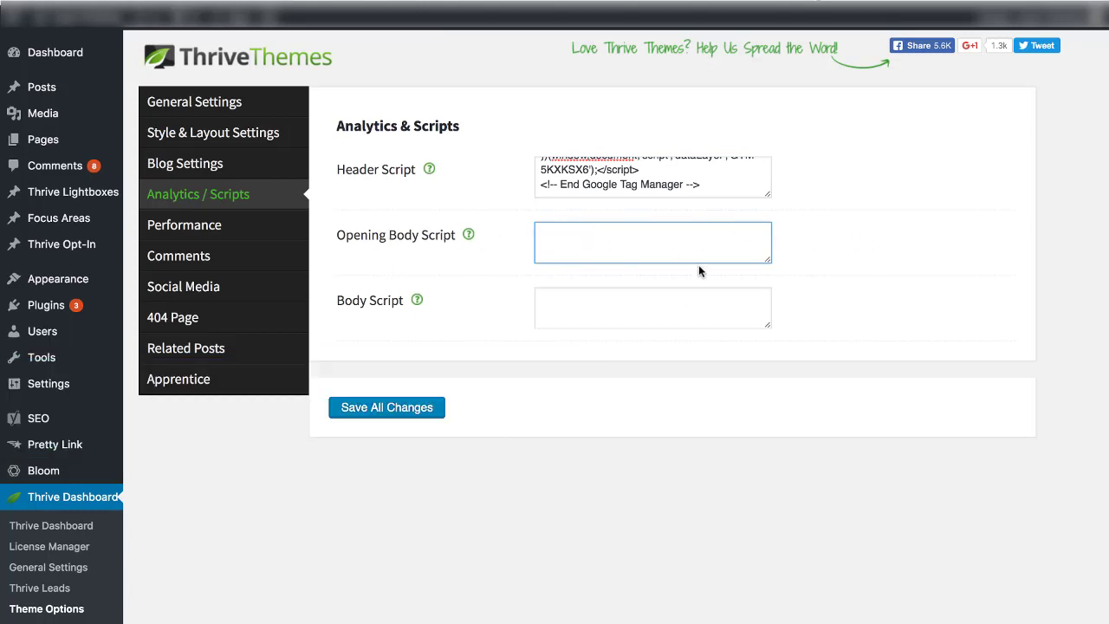
key("super+v")
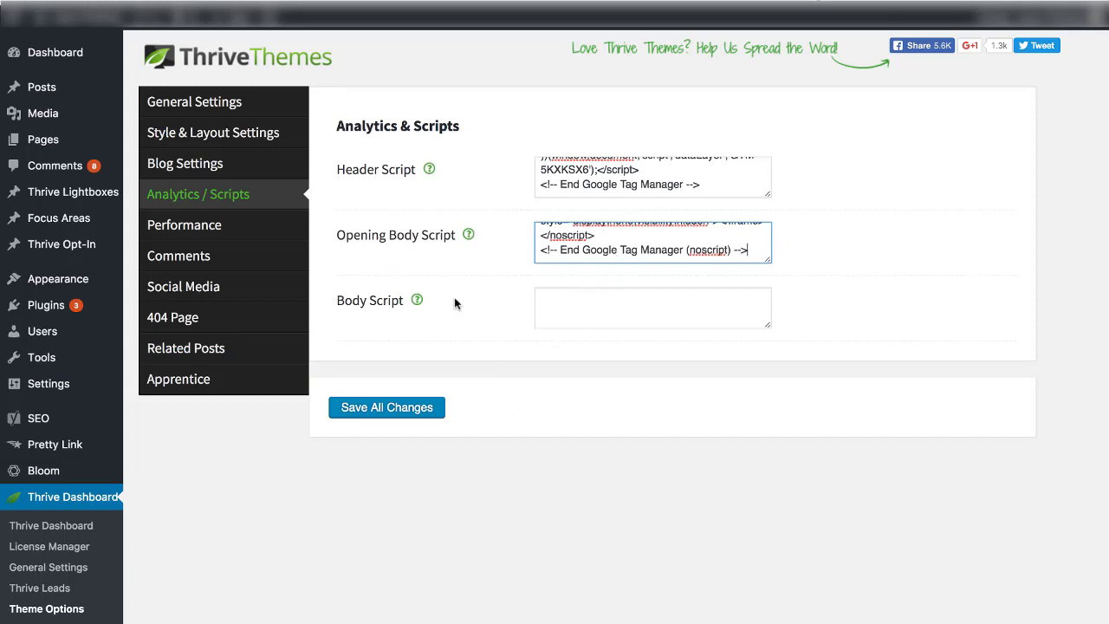
left_click(639, 317)
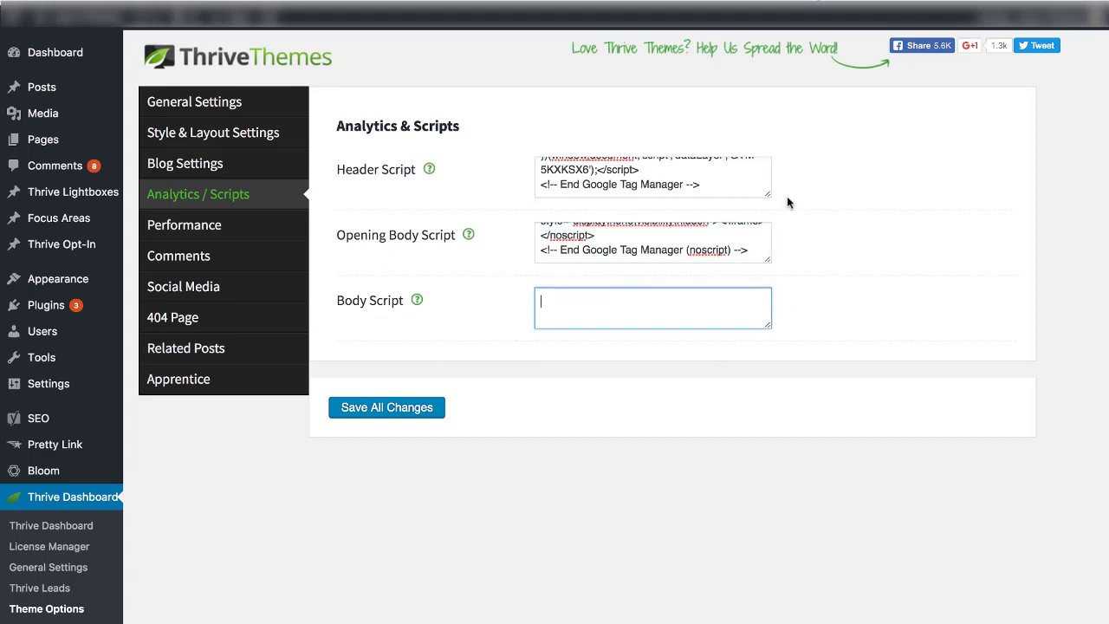
left_click(397, 415)
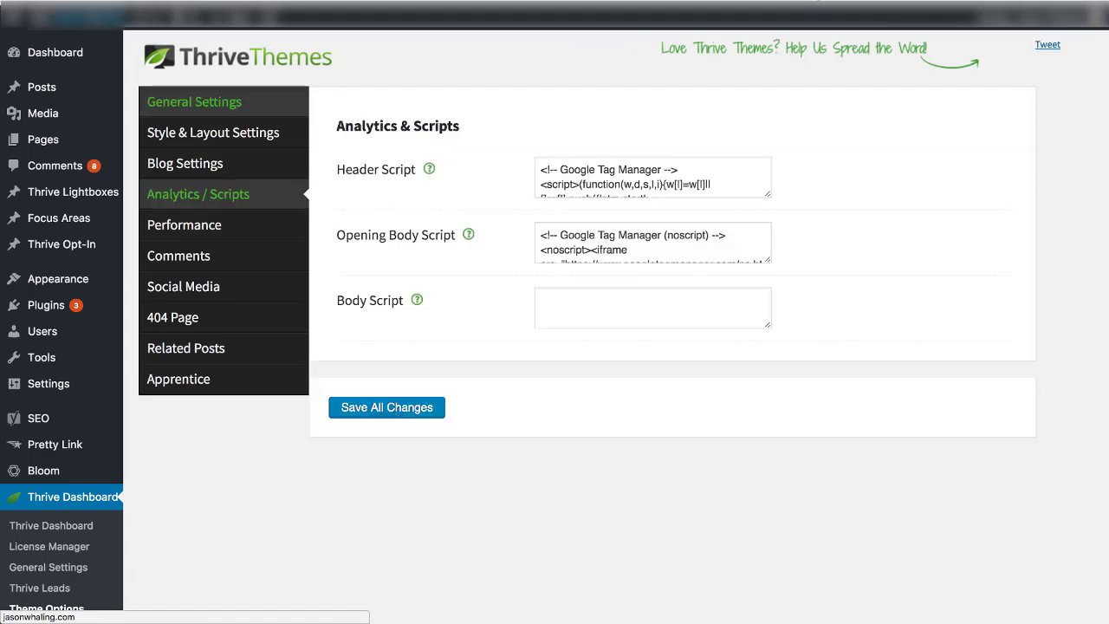
Open the live site and launch Tag Assistant's analysis of it.
mouse_move(63, 19)
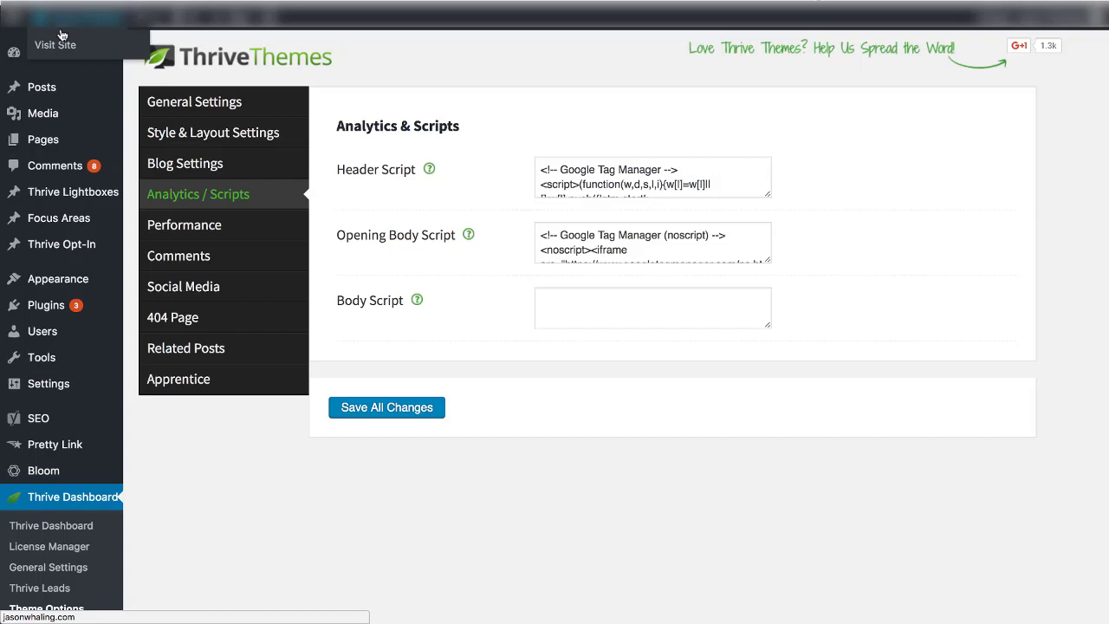
left_click(63, 46)
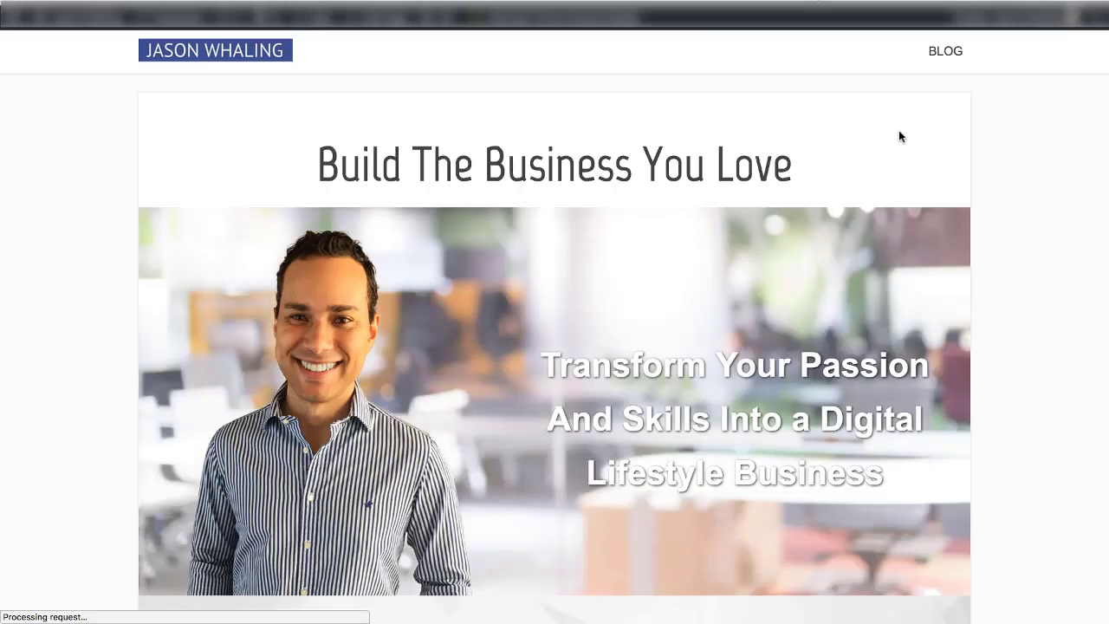
left_click(1006, 16)
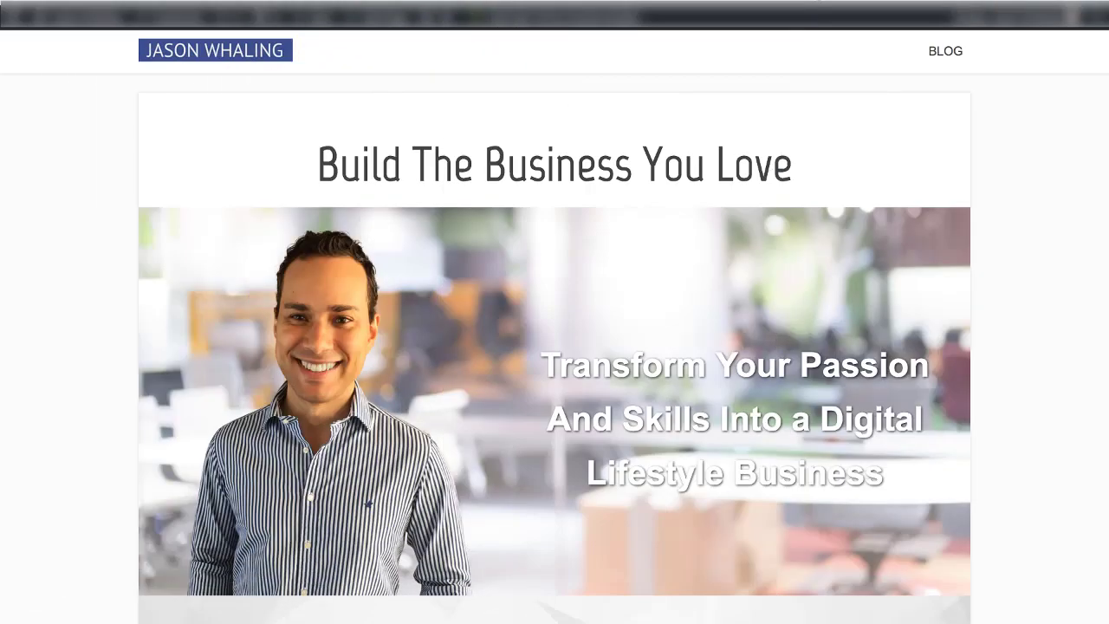
Enable Tag Assistant for the live site's tab and reload the page.
left_click(997, 13)
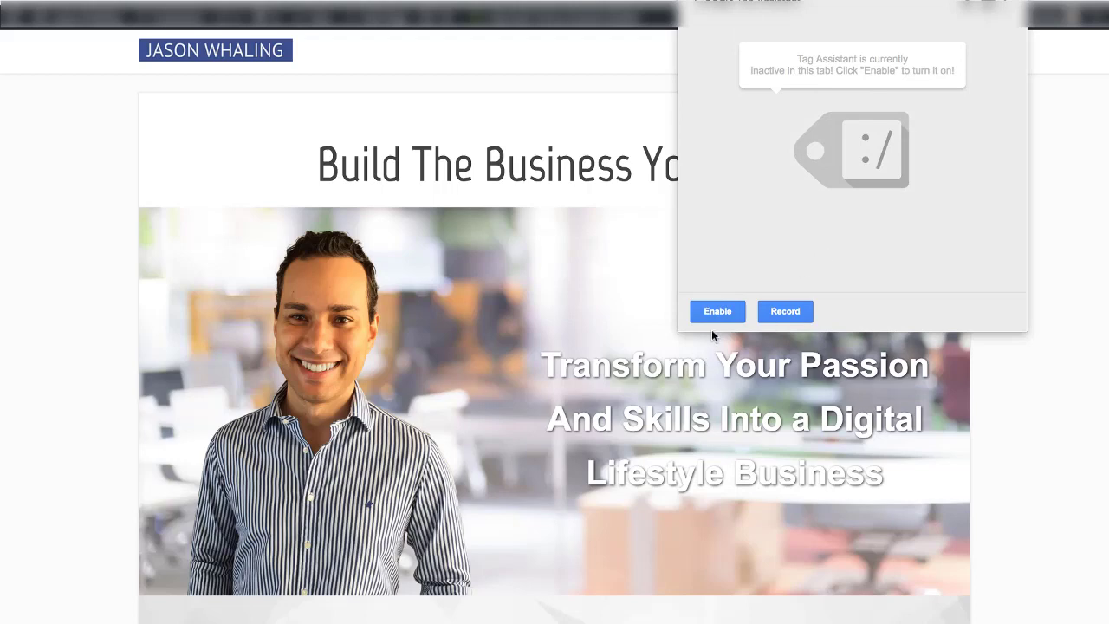
left_click(718, 311)
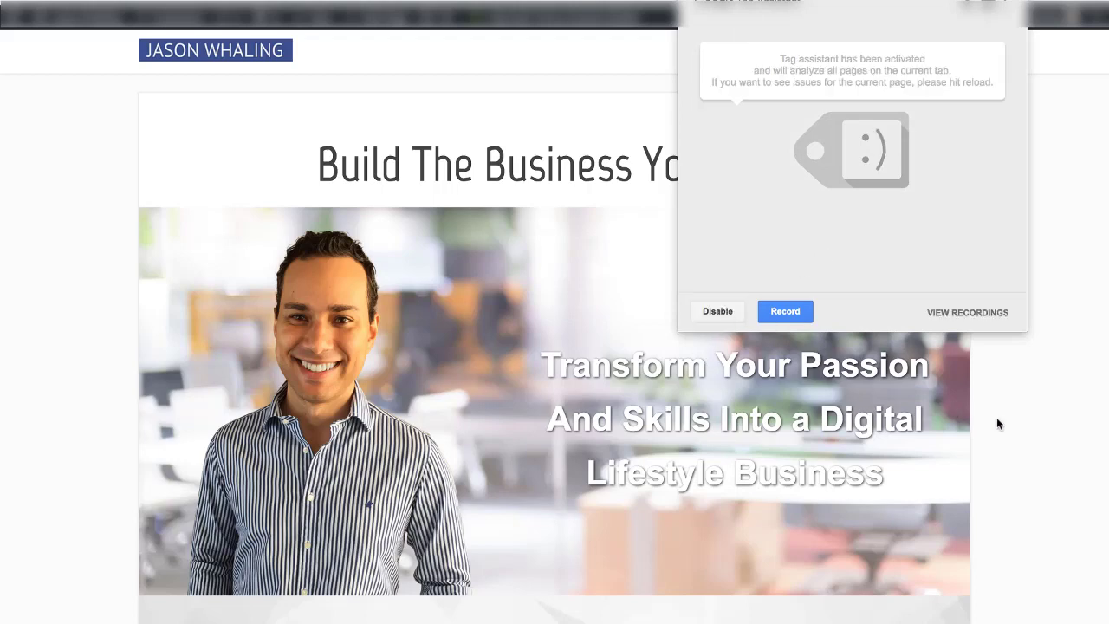
key("super+r")
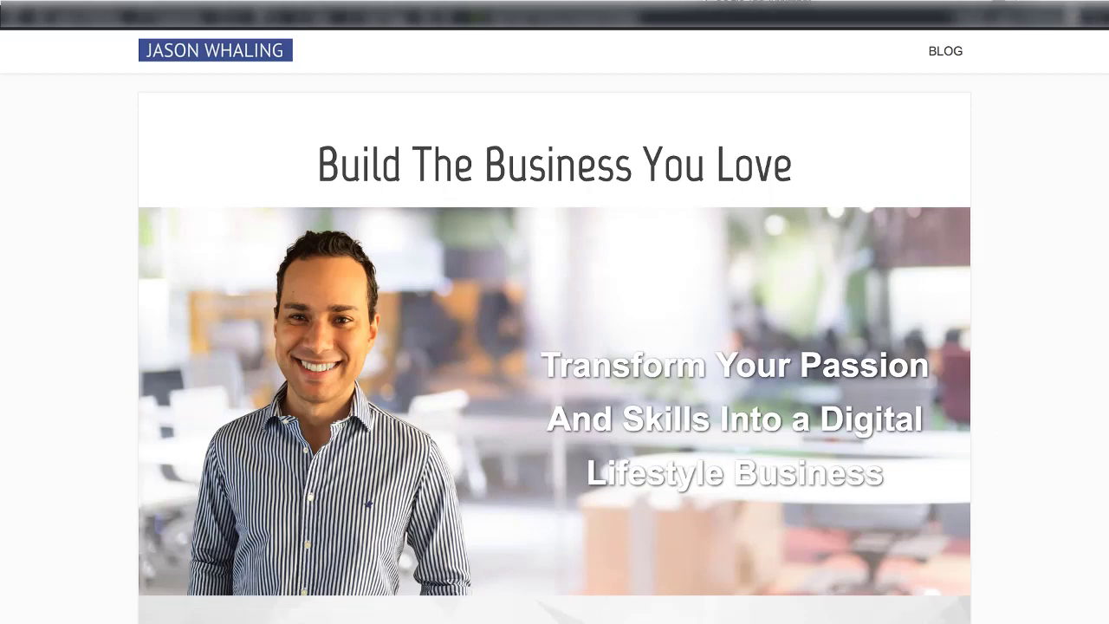
Review the Tag Manager container result, which shows a 404, then close Tag Assistant.
left_click(982, 14)
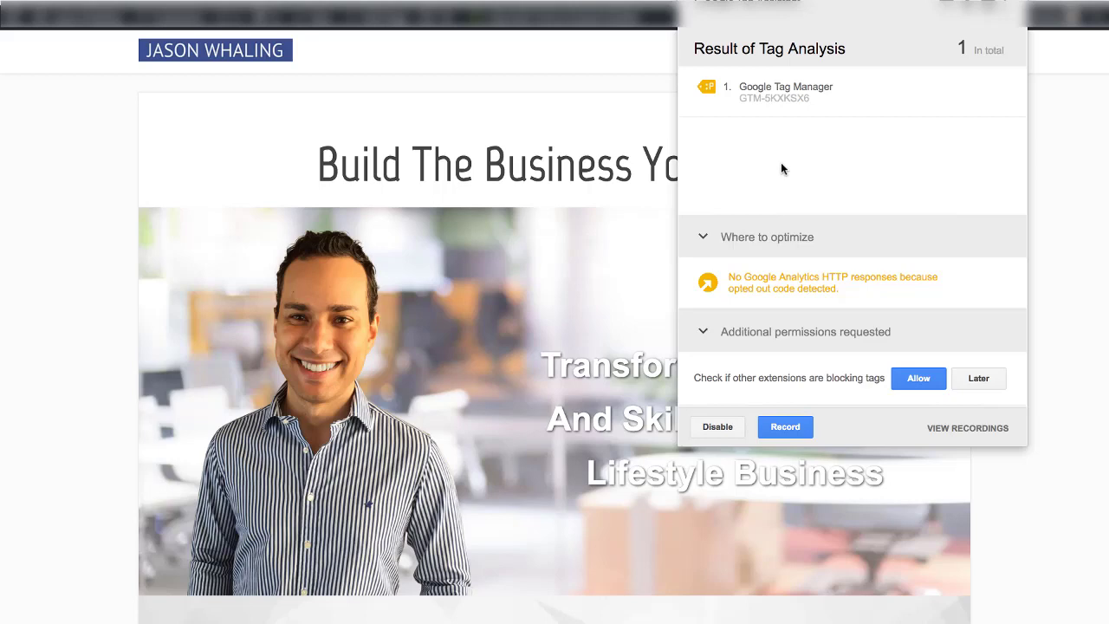
mouse_move(726, 88)
left_click(967, 97)
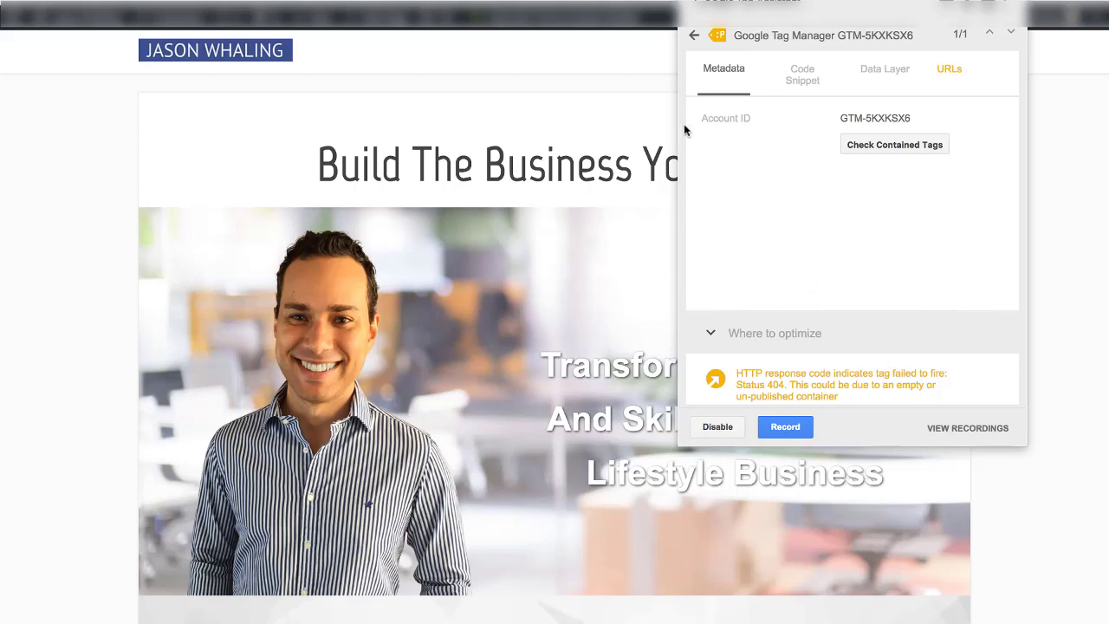
left_click(691, 36)
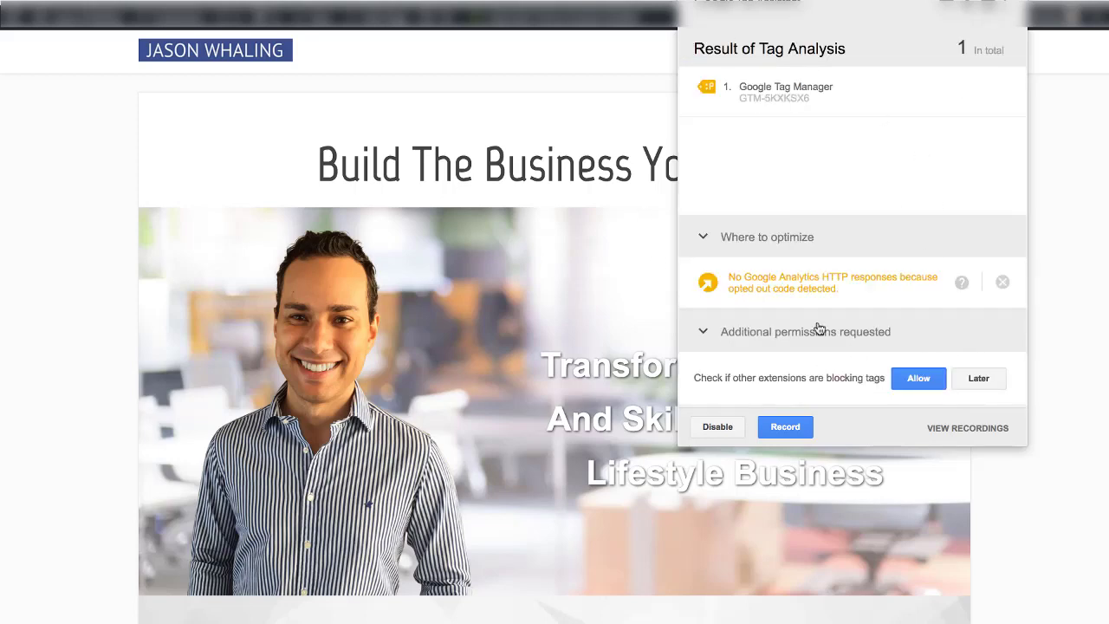
left_click(570, 91)
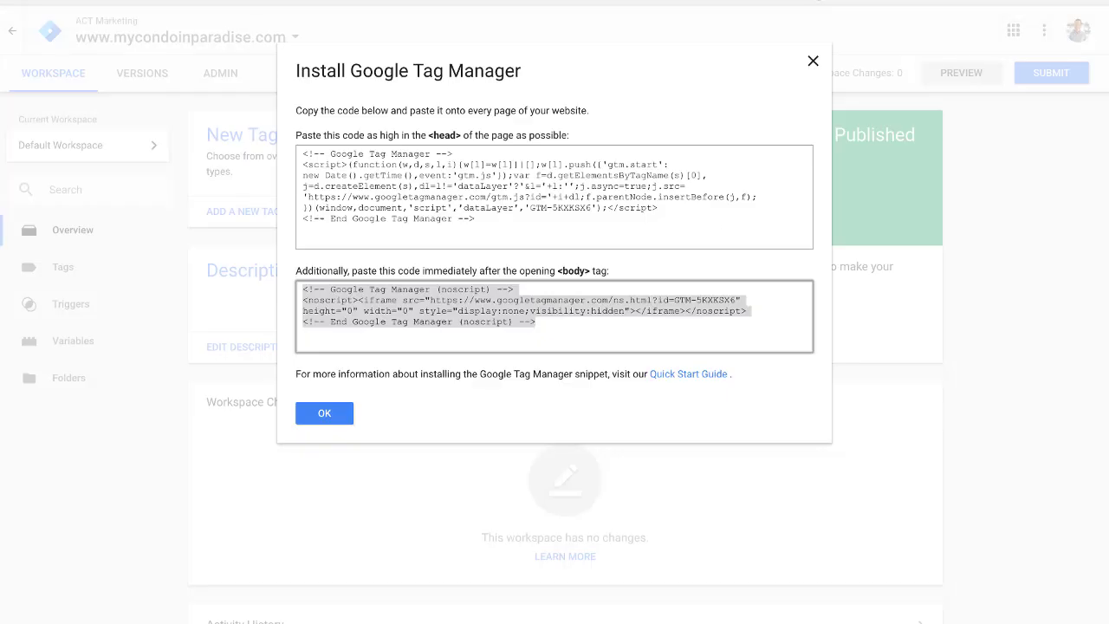
Close the Install Google Tag Manager dialog with OK.
left_click(334, 414)
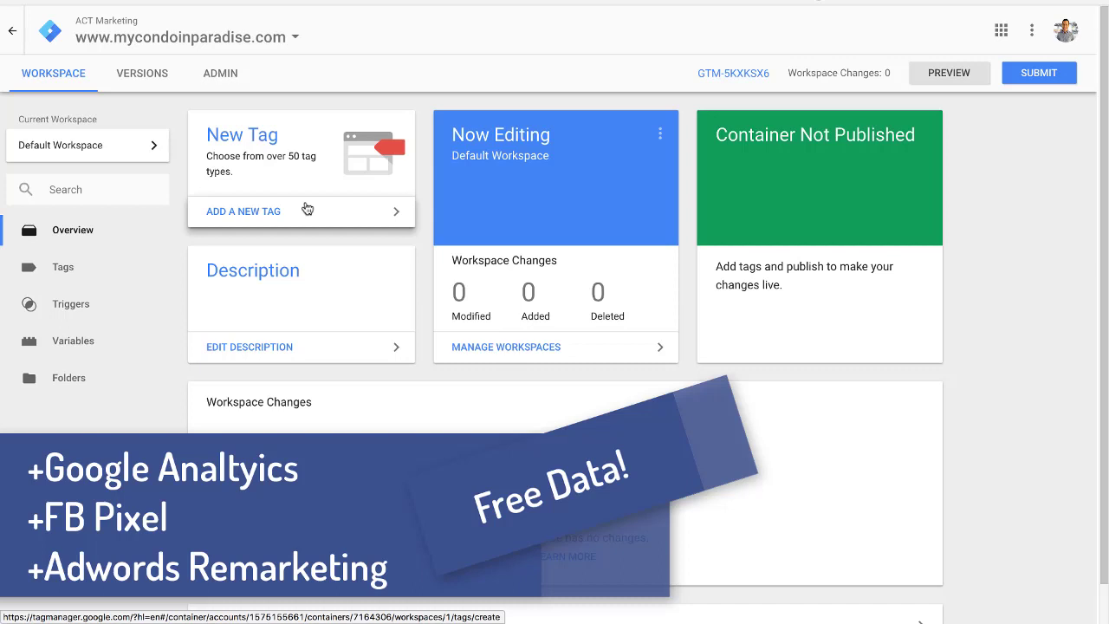
Add a new tag and choose Classic Google Analytics as its tag type.
left_click(306, 208)
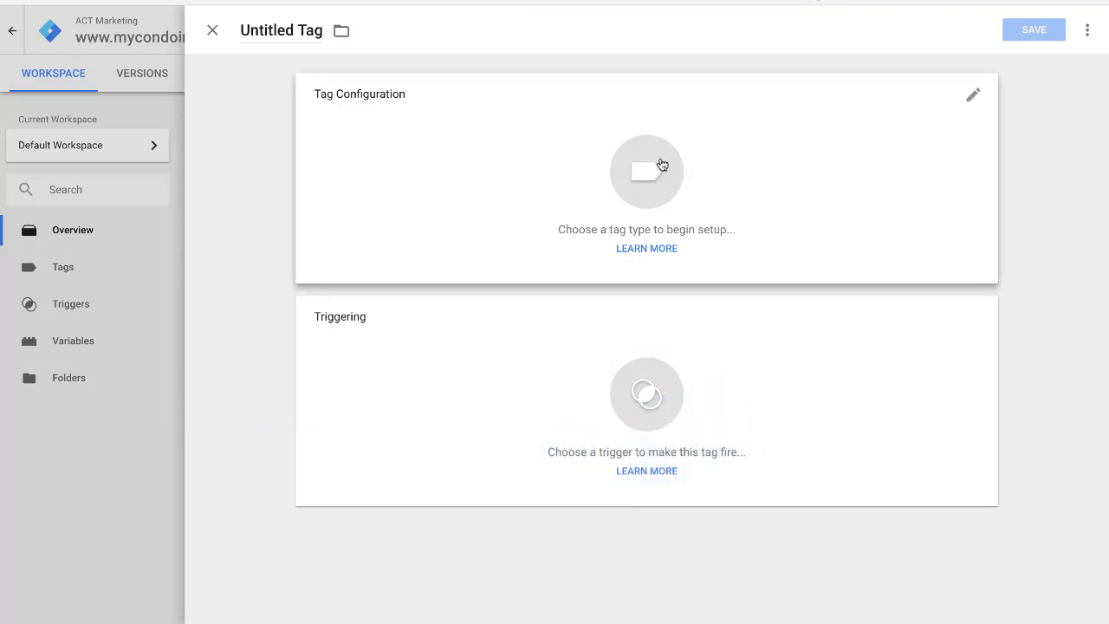
left_click(692, 178)
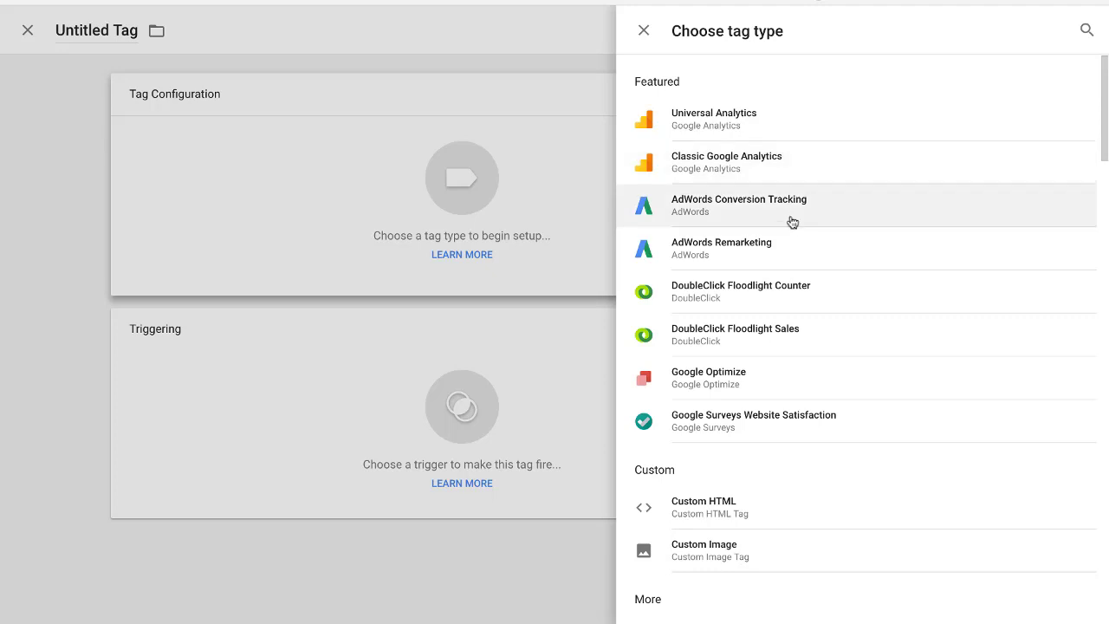
left_click(777, 157)
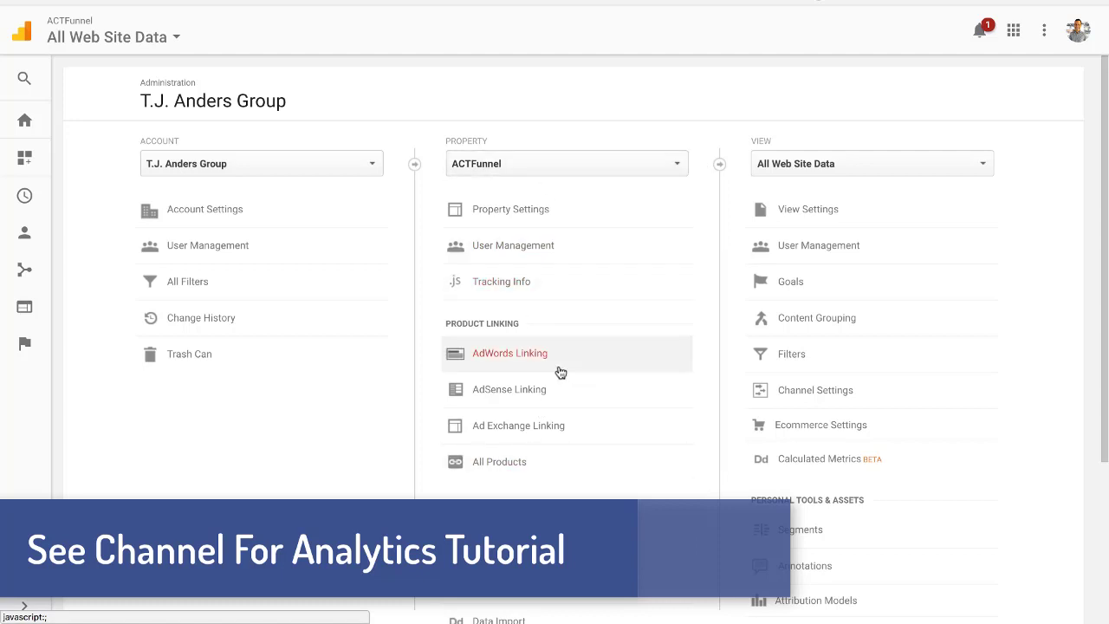
Open ACTFunnel's Property Settings and scroll down to its Tracking Id.
left_click(561, 213)
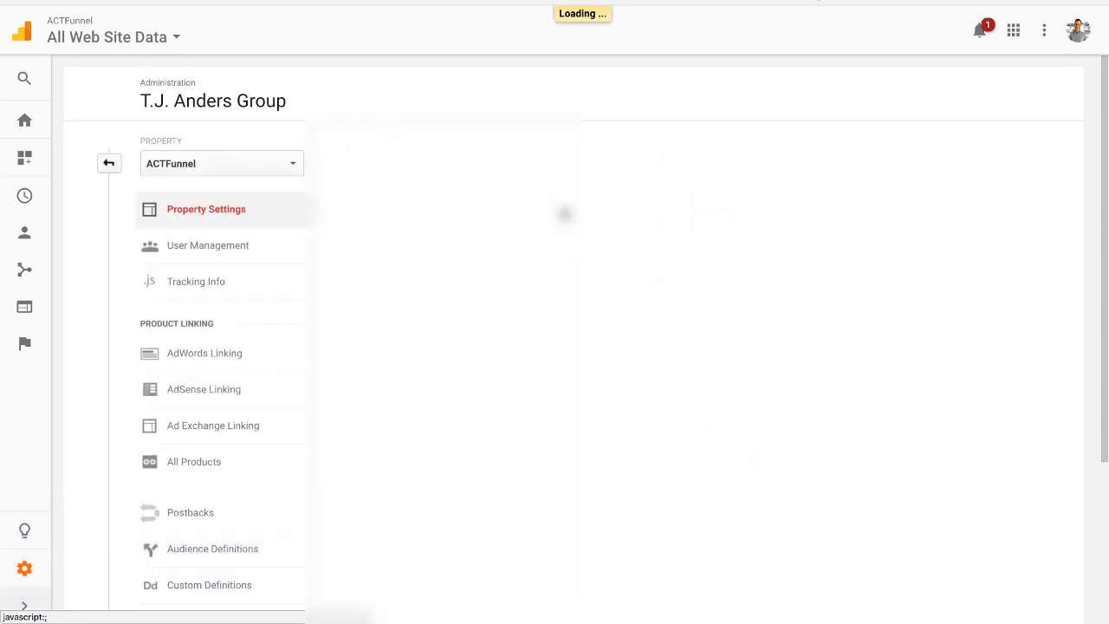
scroll(716, 418, "down", 1)
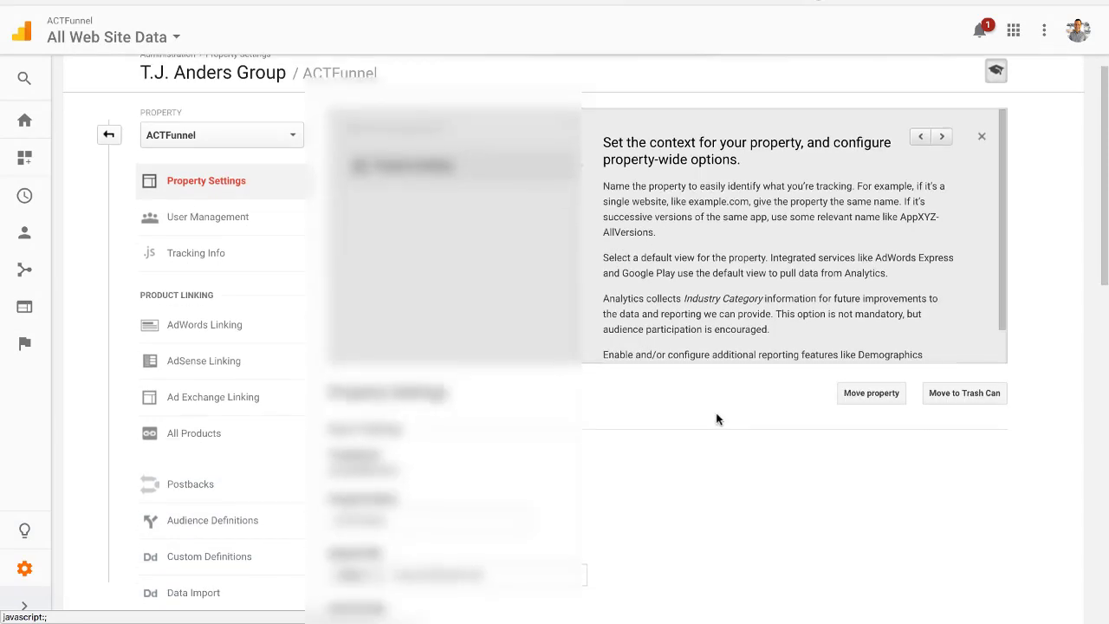
scroll(718, 420, "down", 4)
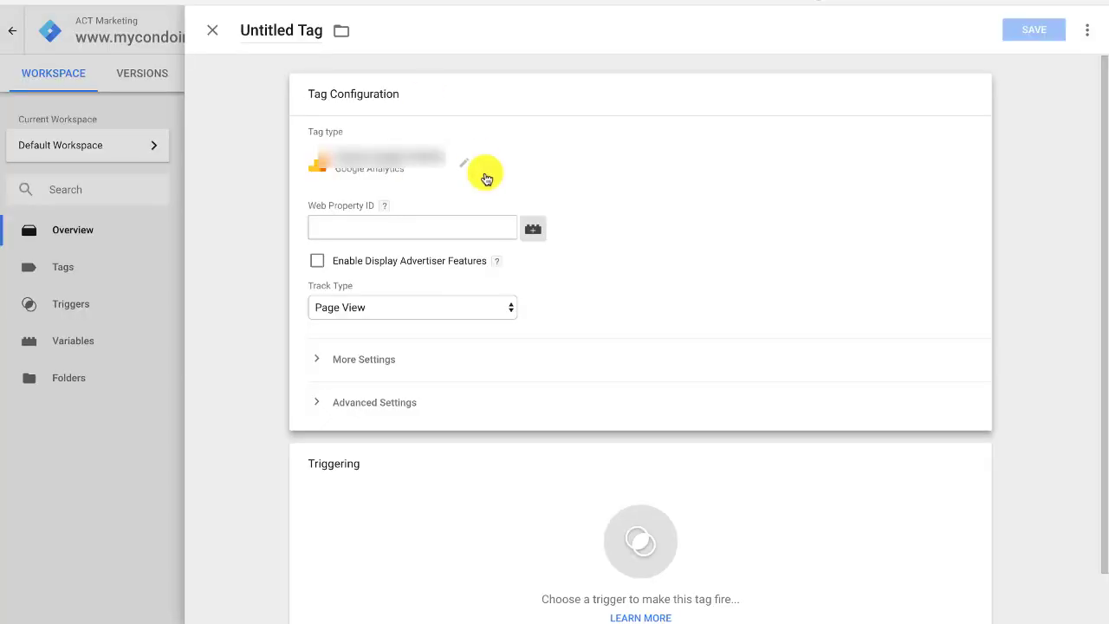
Paste the tracking ID as Web Property ID, fire on All Pages, save as 'Classic Google Analytics'.
left_click(413, 227)
key("ctrl+v")
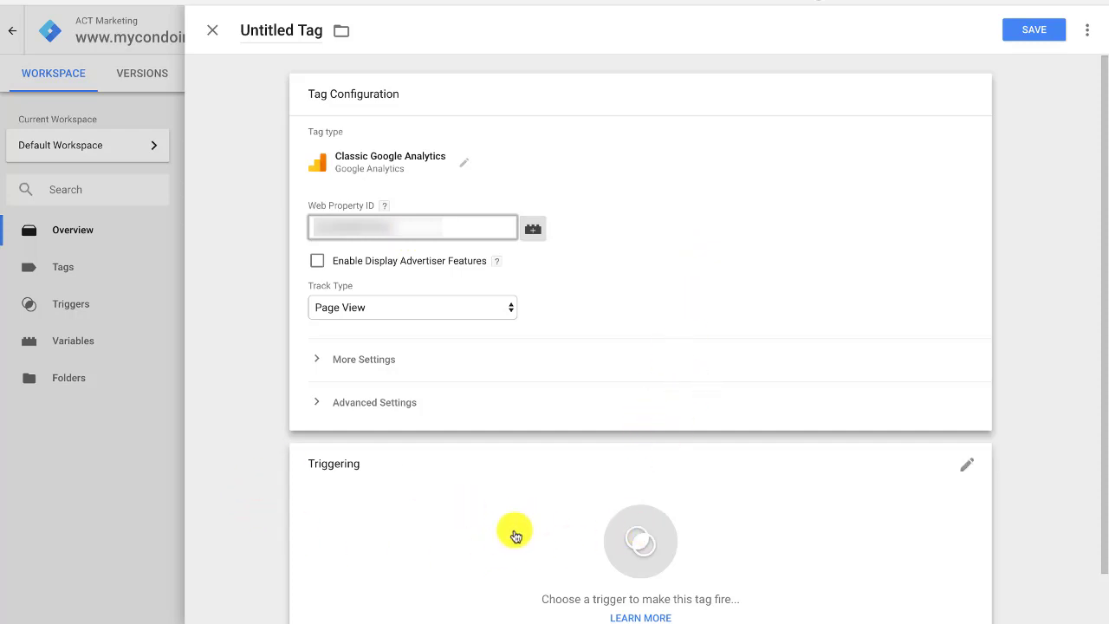
left_click(515, 535)
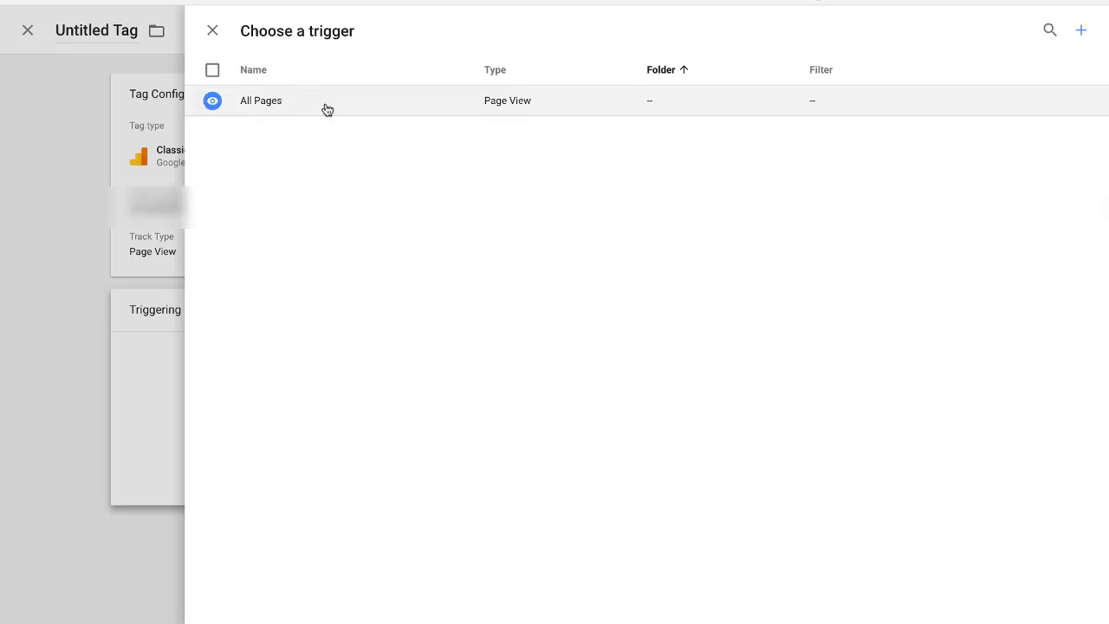
left_click(327, 109)
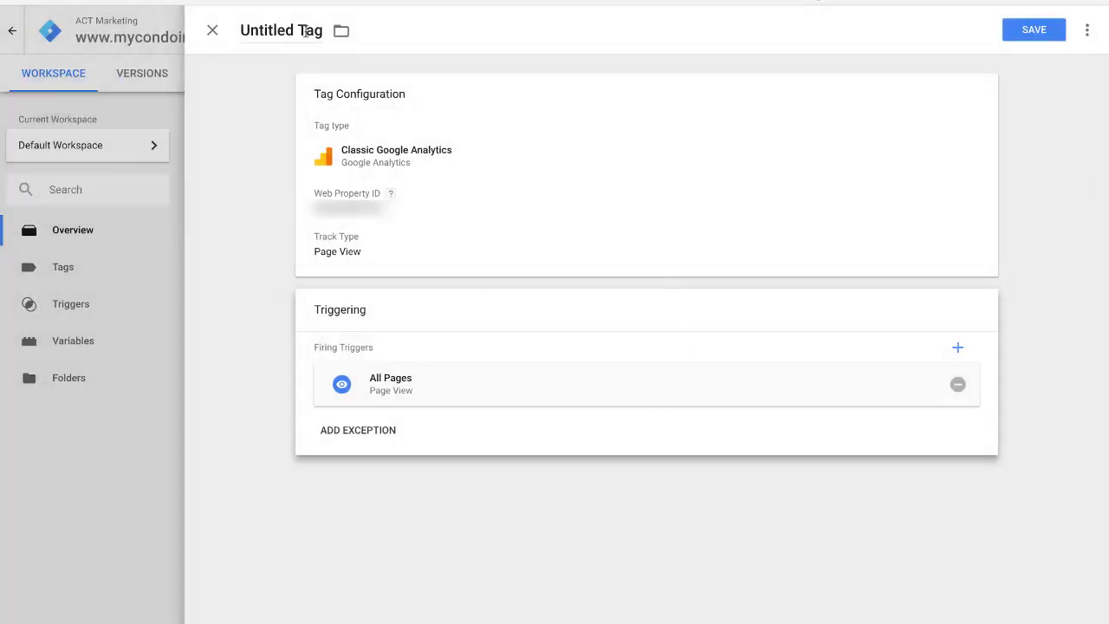
left_click(1037, 33)
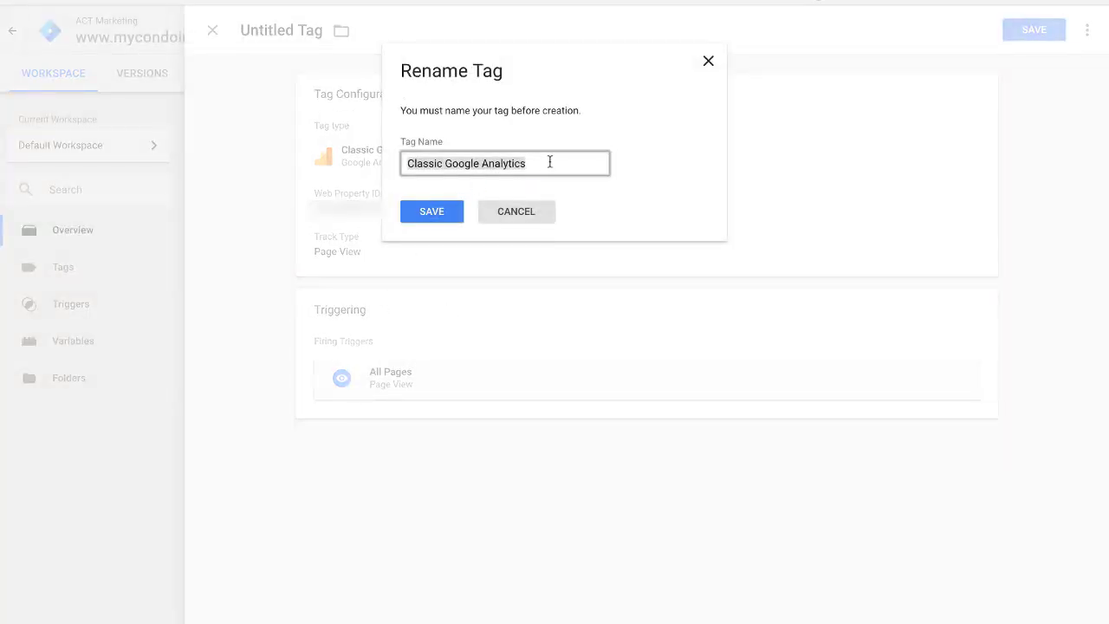
left_click(550, 162)
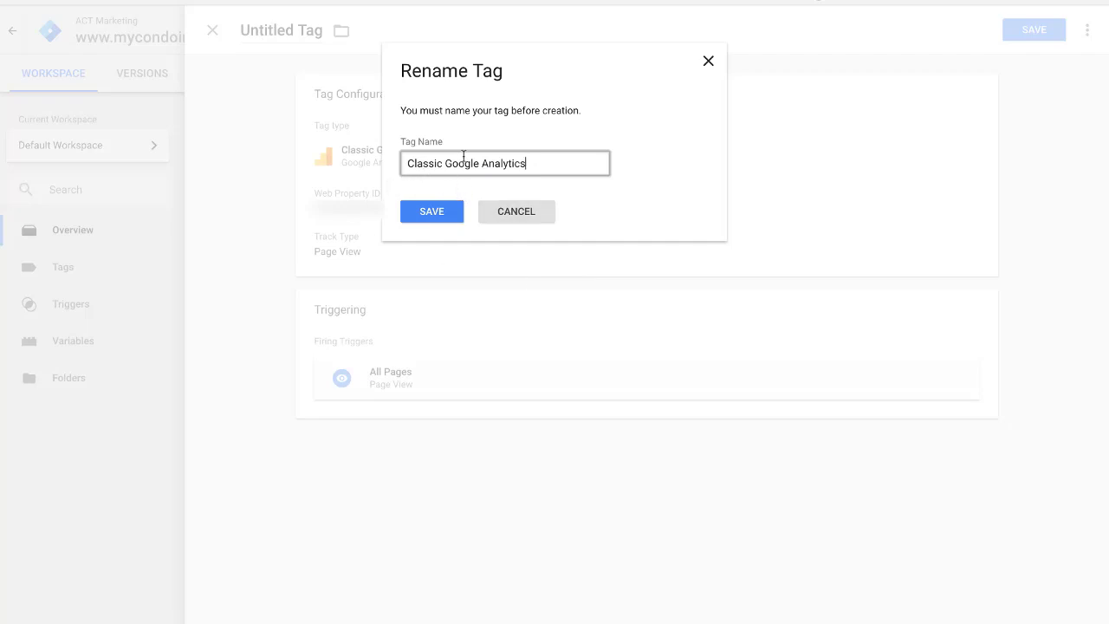
left_click(441, 226)
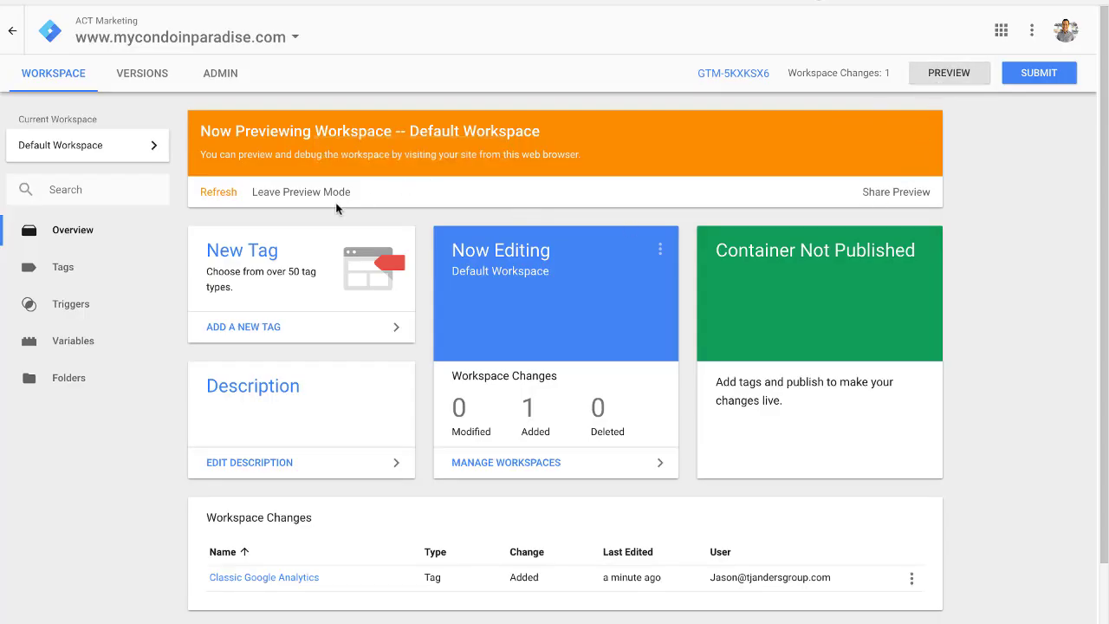
Leave Preview Mode, then create a new untitled tag of type AdWords Remarketing.
left_click(327, 192)
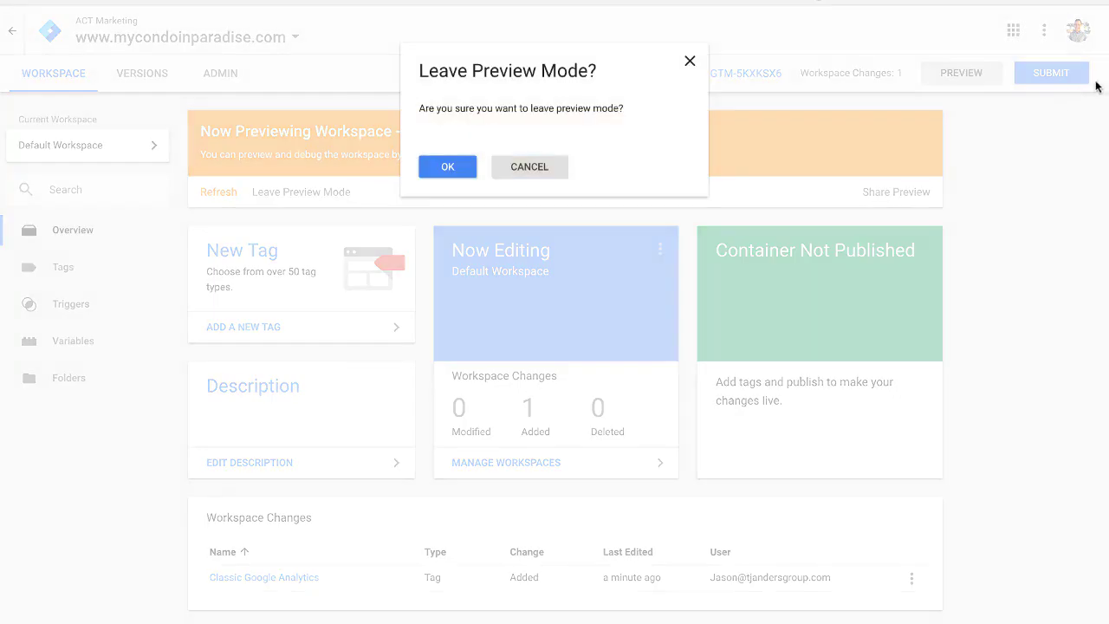
left_click(446, 165)
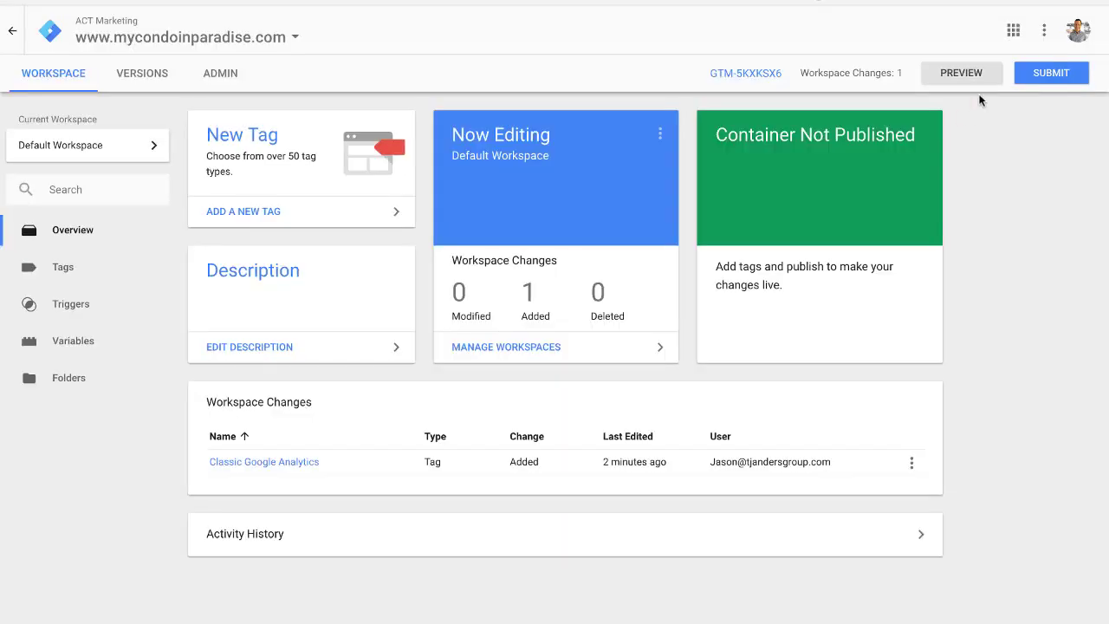
left_click(320, 213)
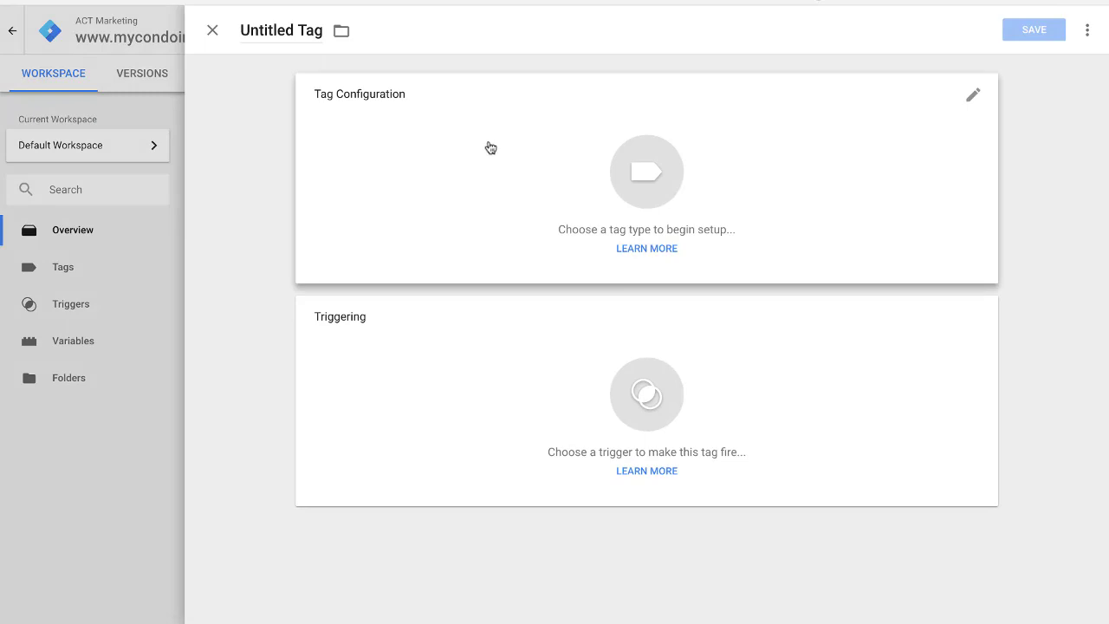
left_click(490, 147)
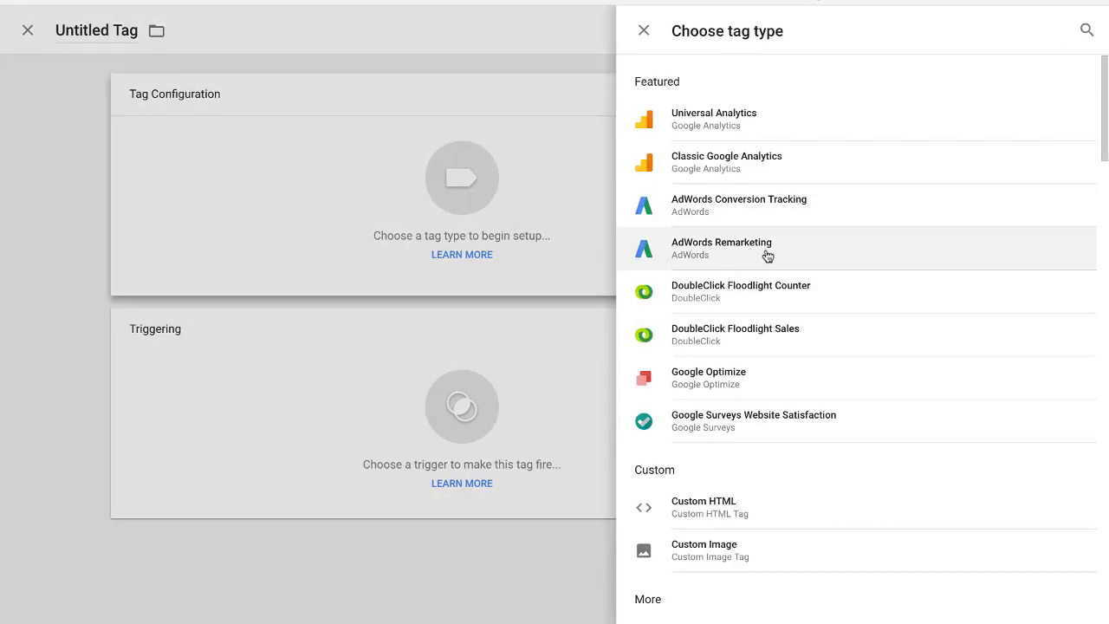
left_click(768, 257)
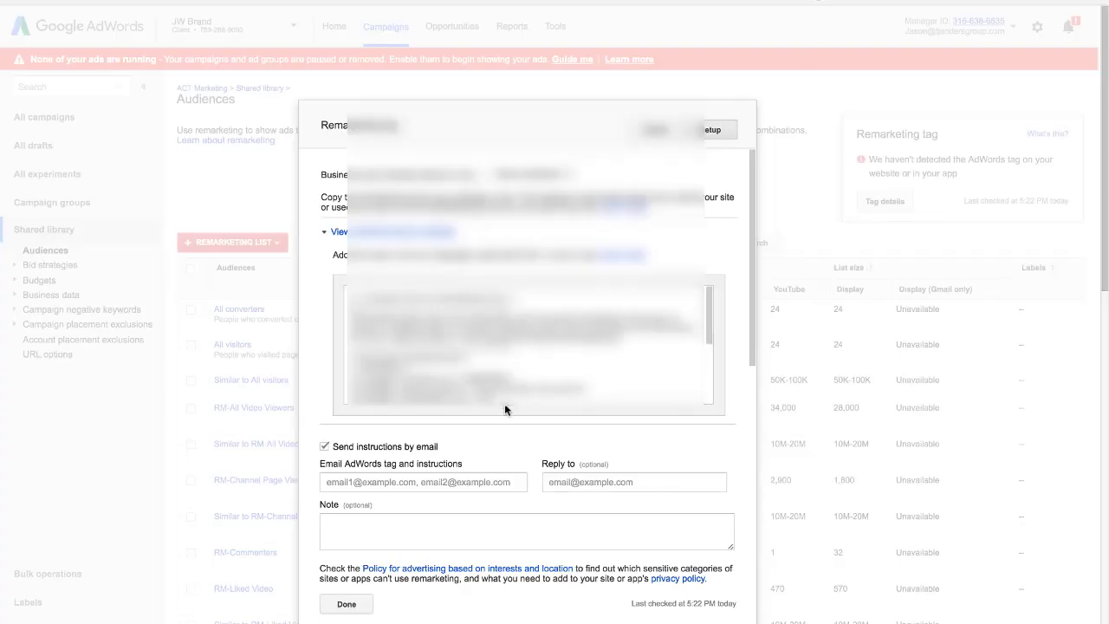
Reopen the AdWords remarketing tag's setup details to show its website code.
scroll(505, 403, "down", 3)
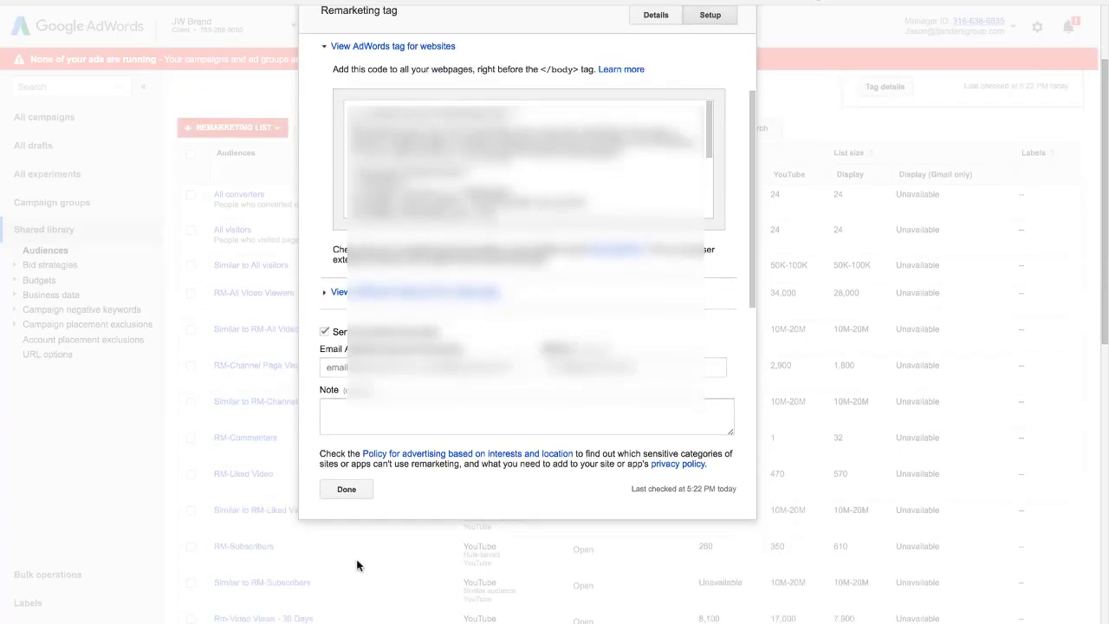
left_click(347, 490)
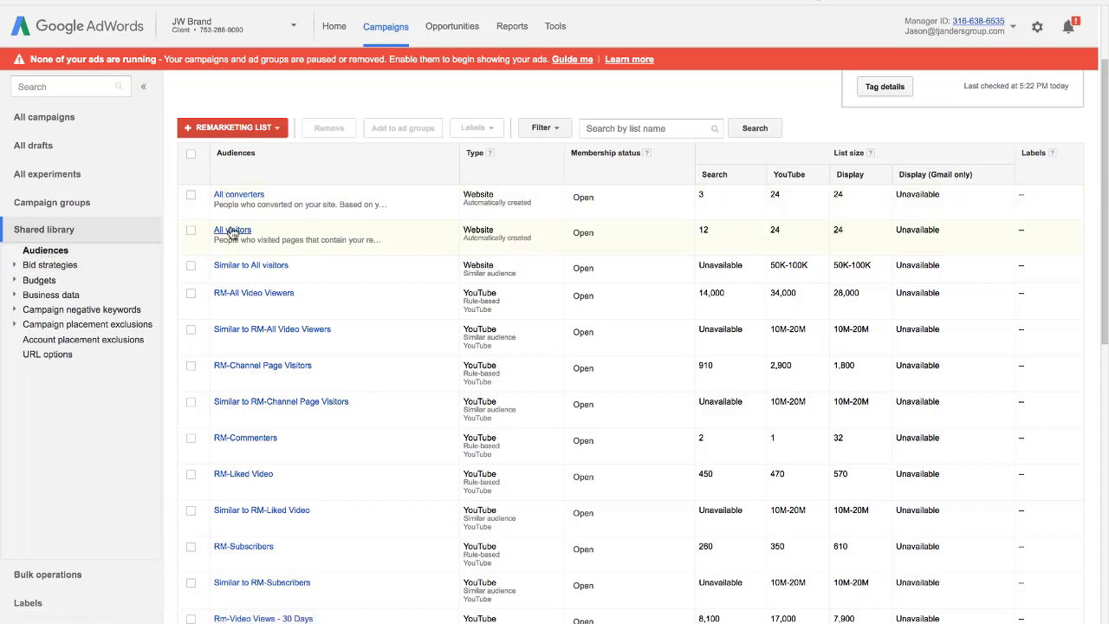
scroll(895, 181, "up", 3)
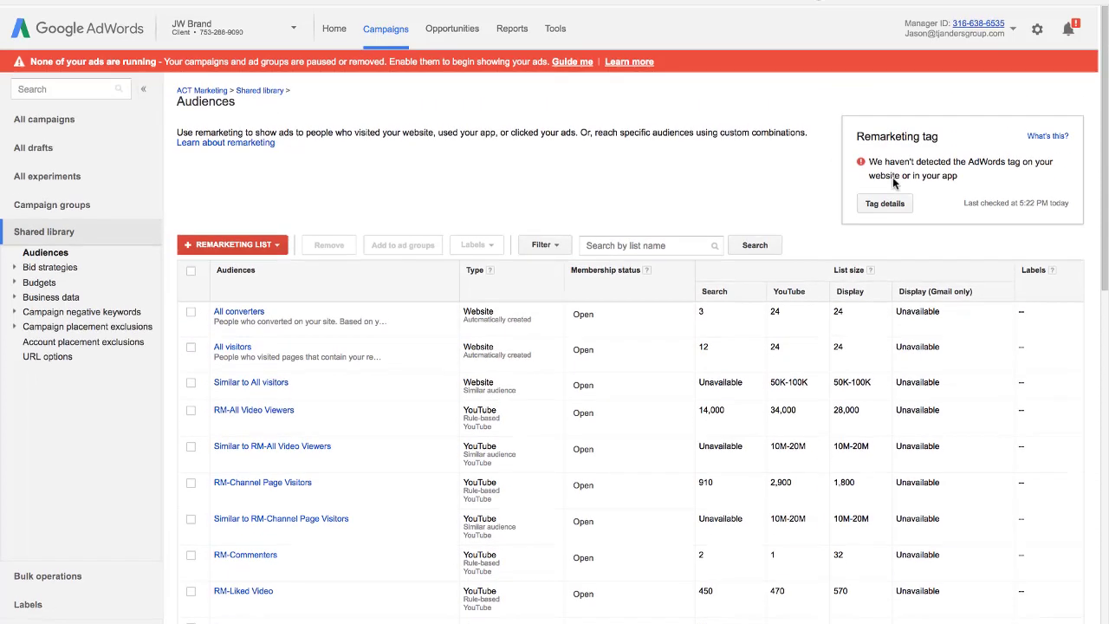
left_click(898, 201)
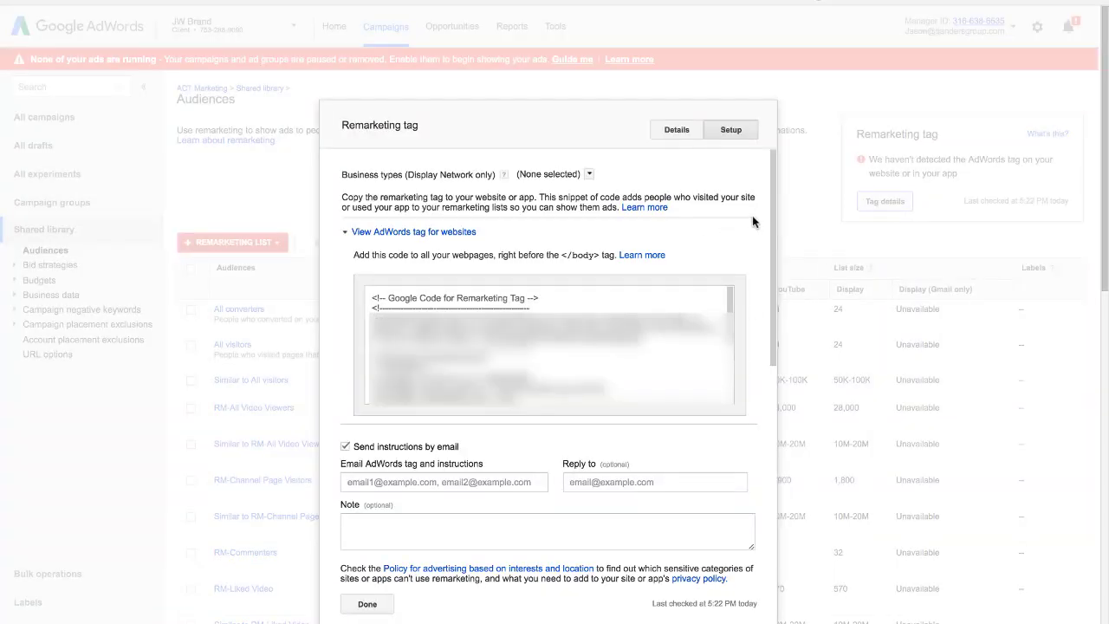
scroll(753, 215, "down", 3)
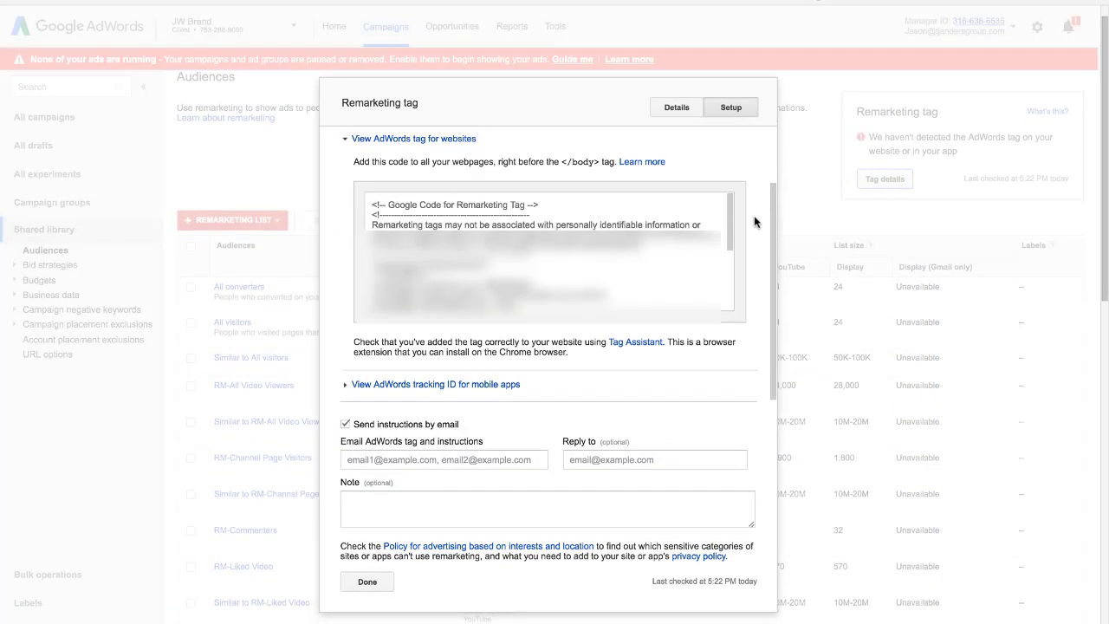
scroll(754, 215, "down", 2)
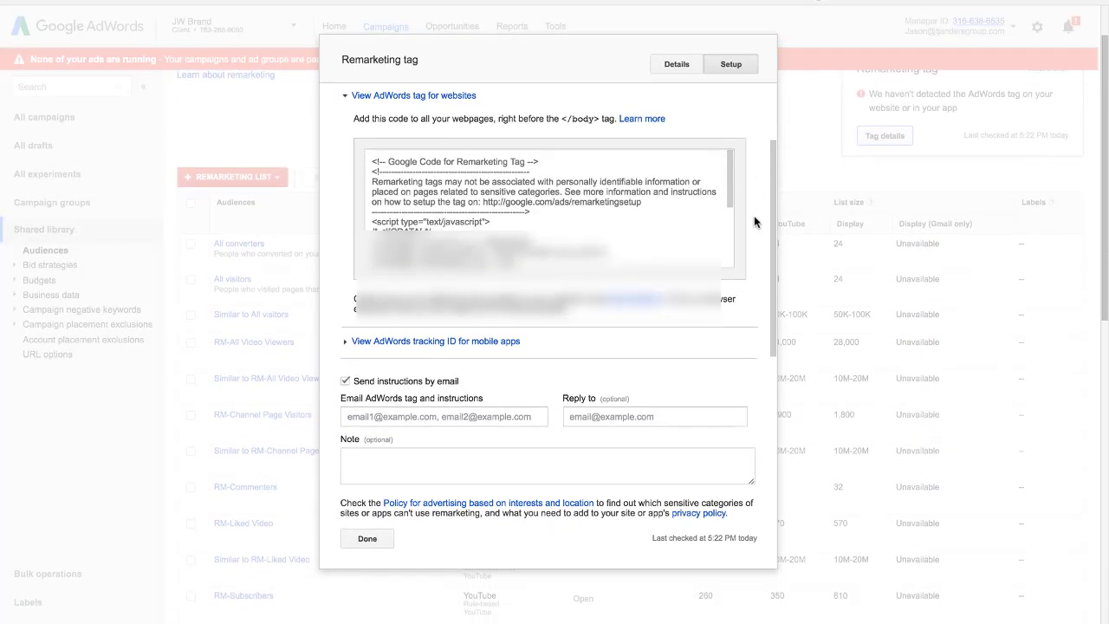
scroll(552, 204, "down", 1)
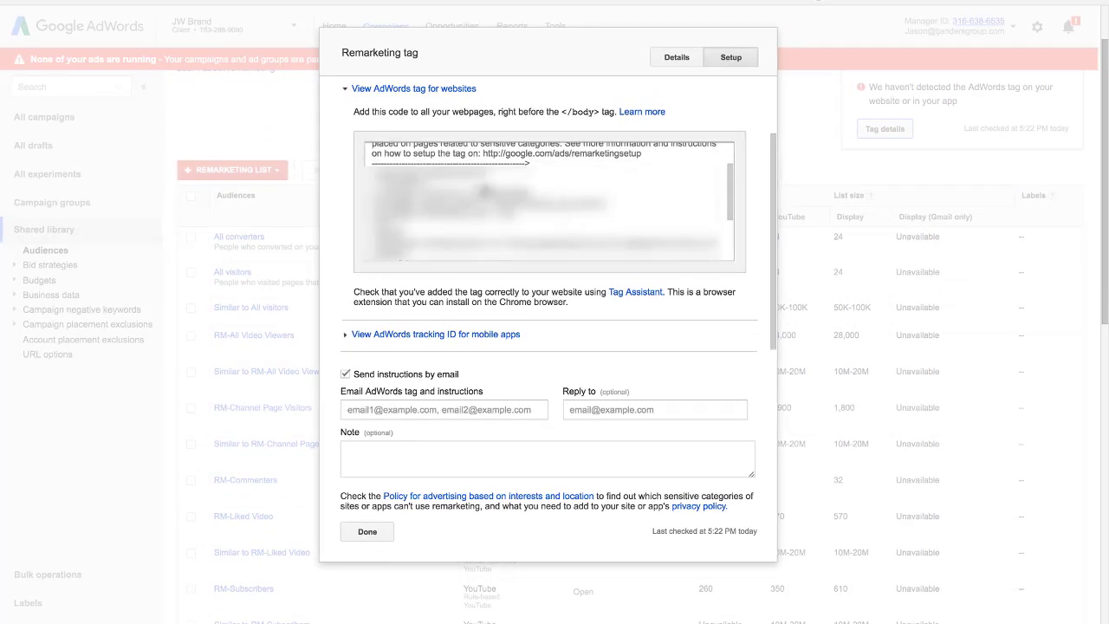
Select the google_conversion_id value in the tag code and copy it.
left_click(549, 201)
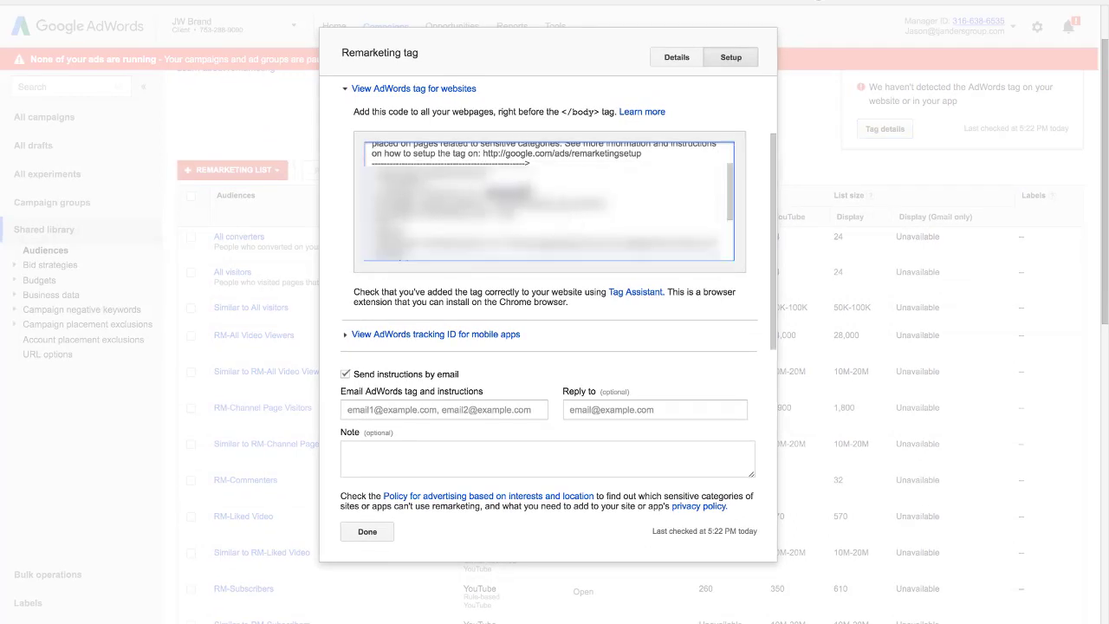
key("ctrl+a")
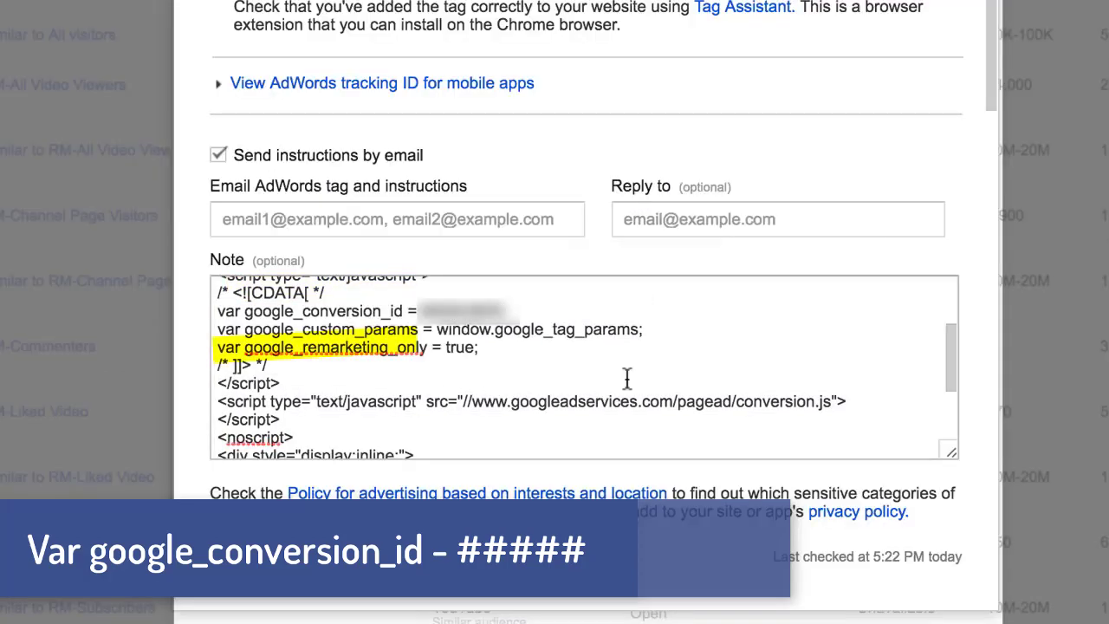
scroll(589, 349, "up", 1)
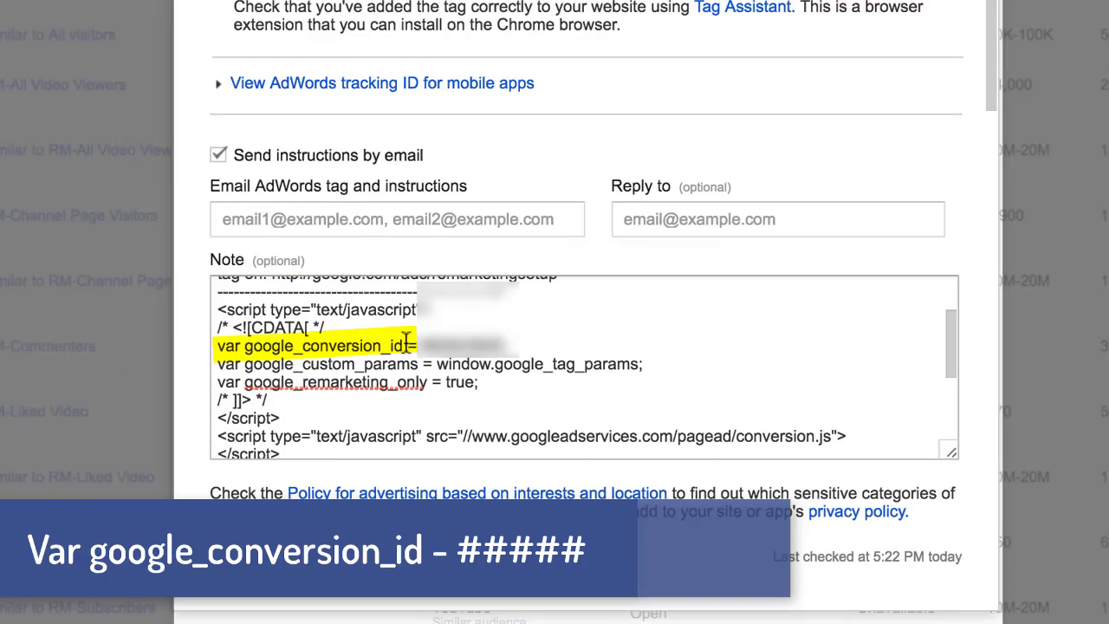
left_click_drag(436, 346, 494, 339)
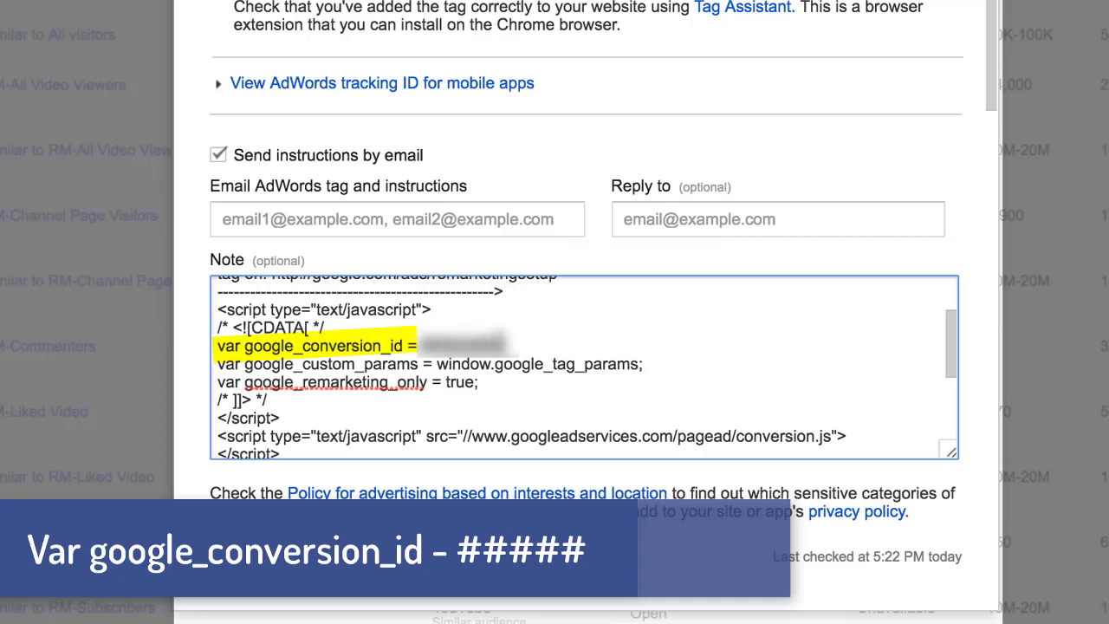
right_click(495, 345)
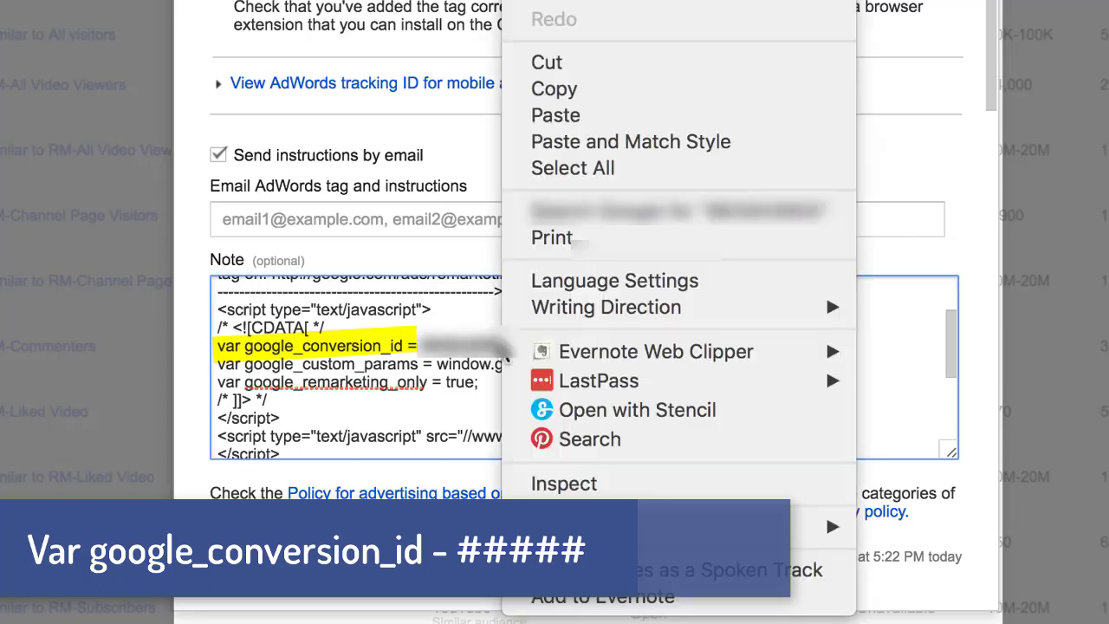
left_click(650, 104)
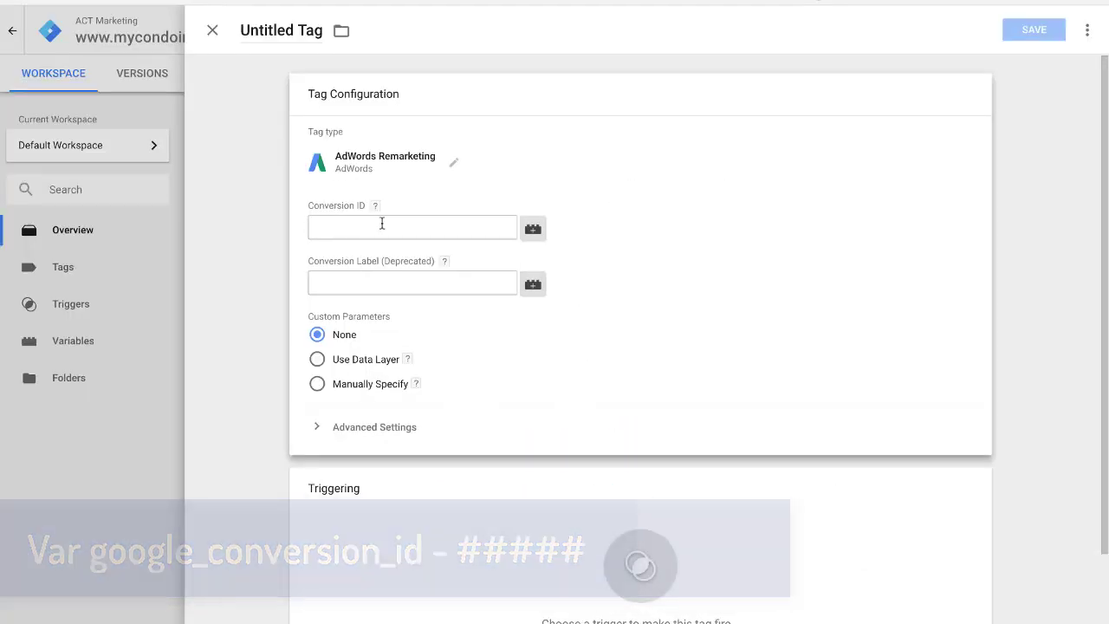
Paste the copied ID into the tag's Conversion ID field.
left_click(382, 223)
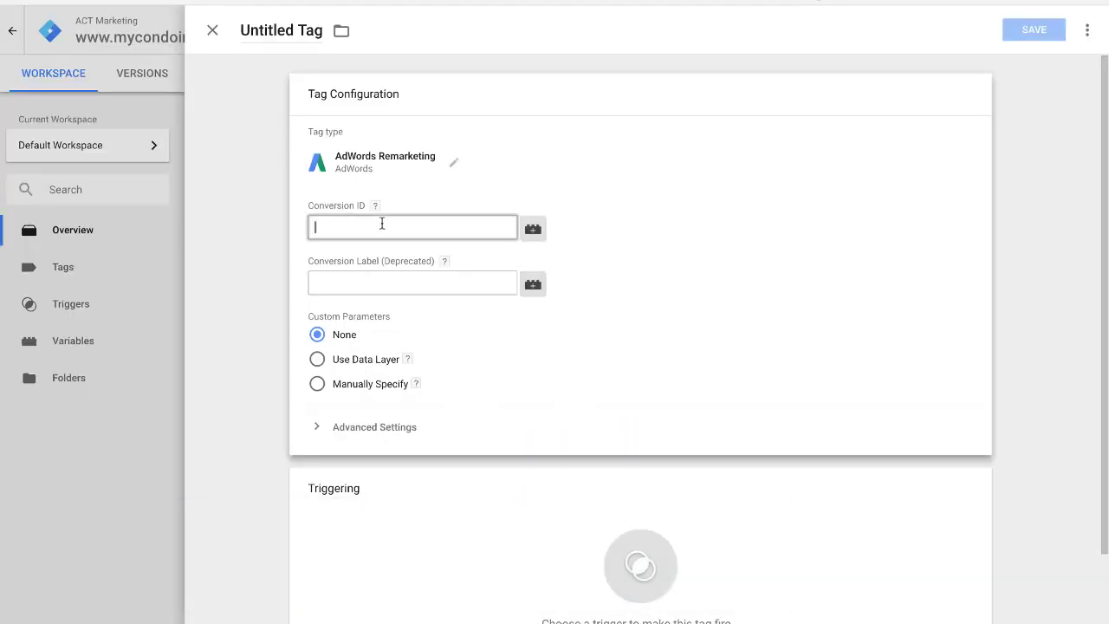
key("ctrl+v")
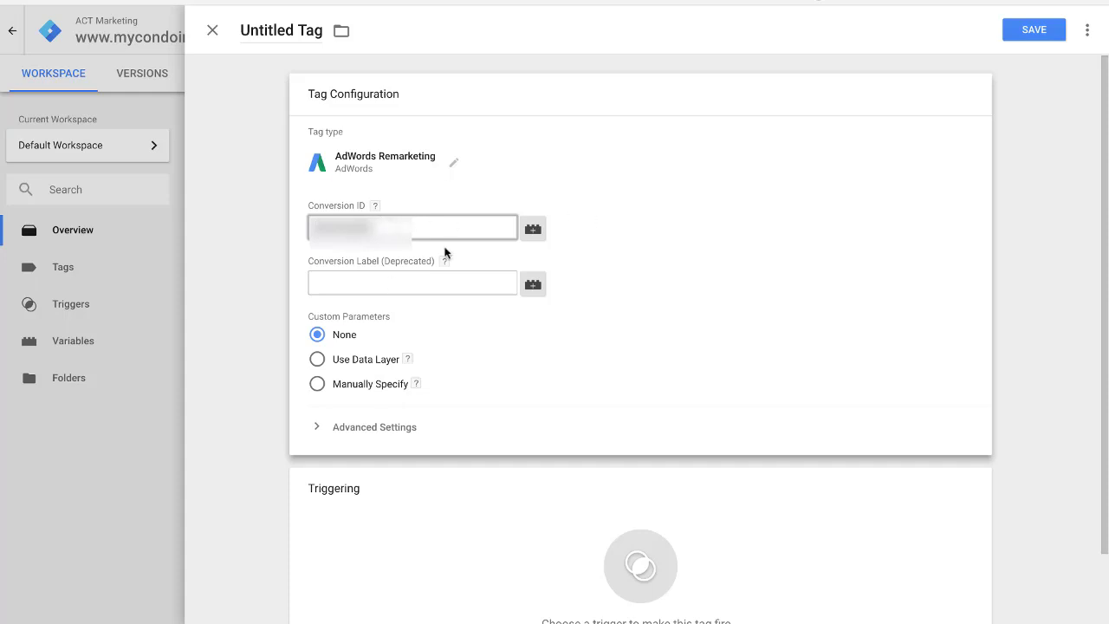
mouse_move(444, 260)
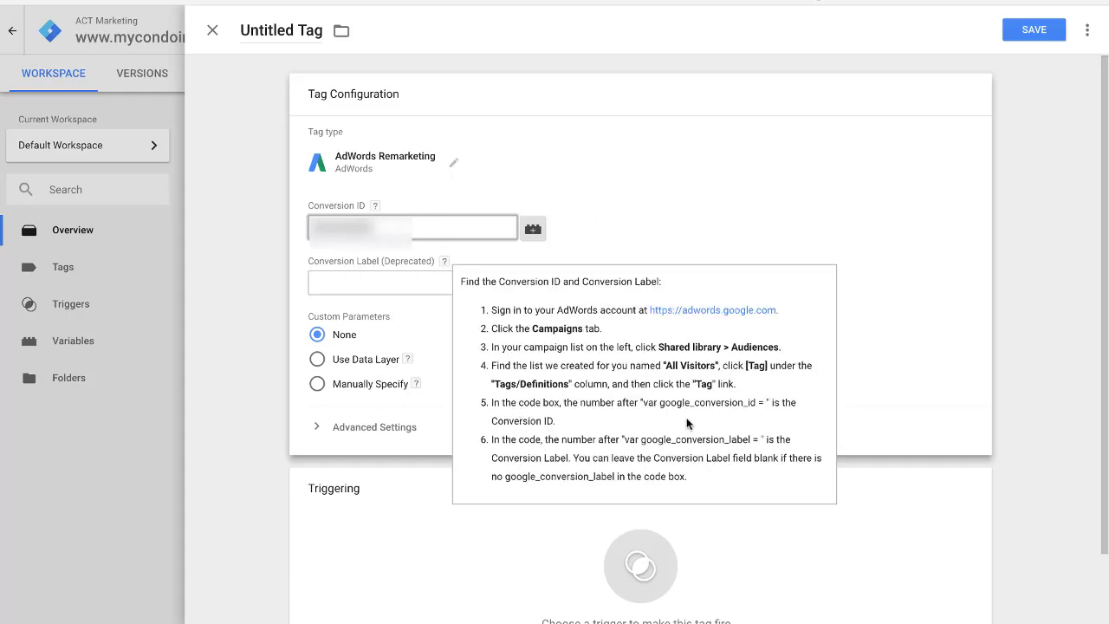
left_click_drag(625, 441, 763, 441)
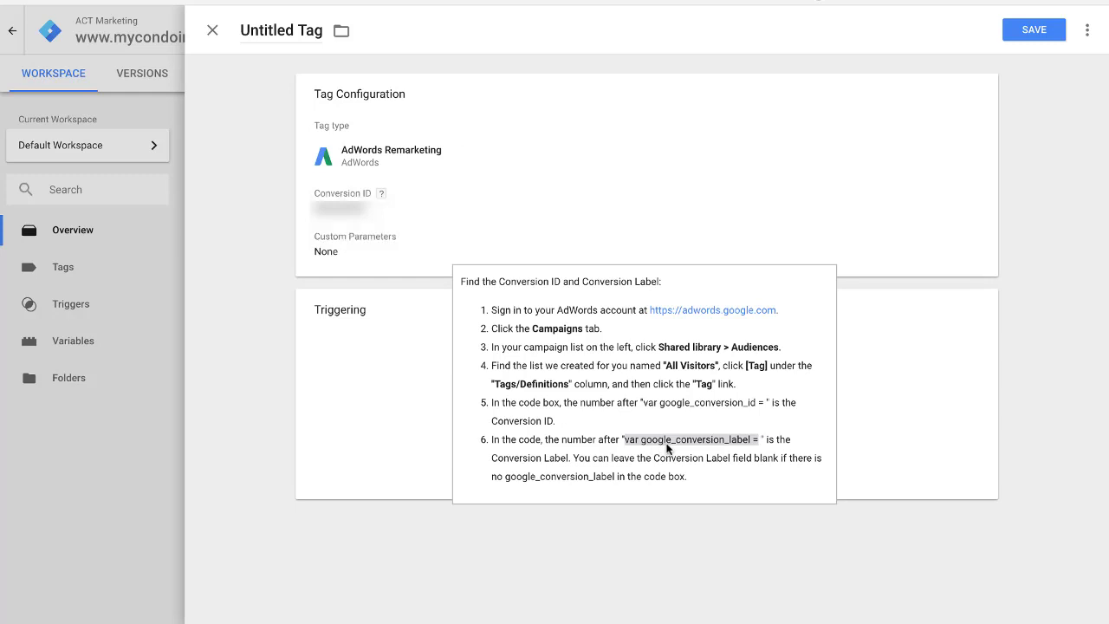
Add the All Pages trigger and save the tag as 'AdWords Remarketing'.
left_click(290, 370)
left_click(537, 379)
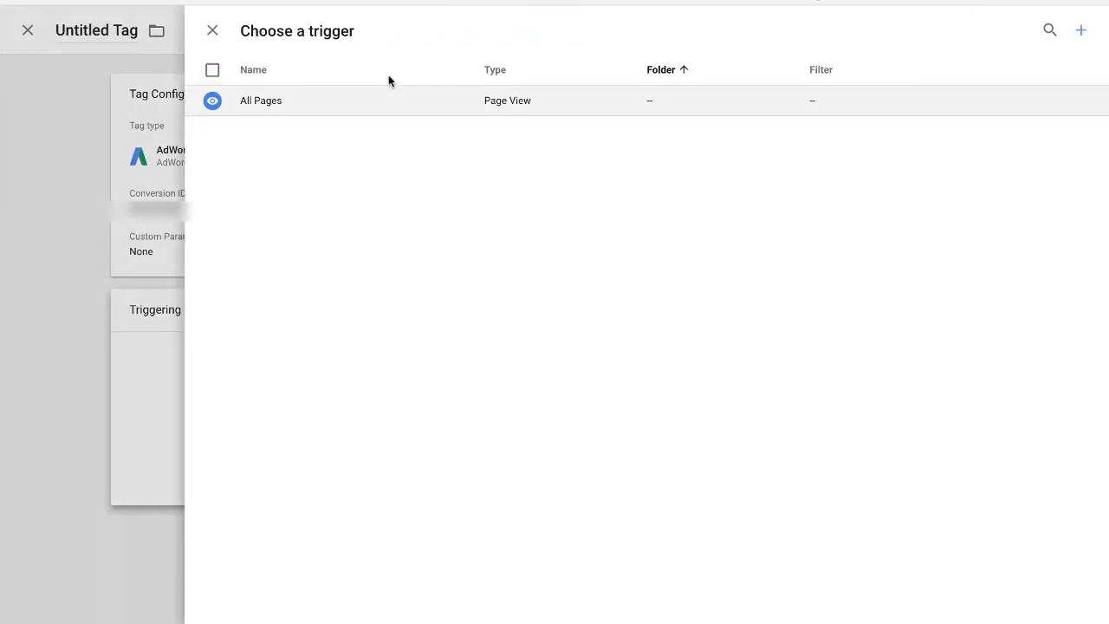
left_click(396, 109)
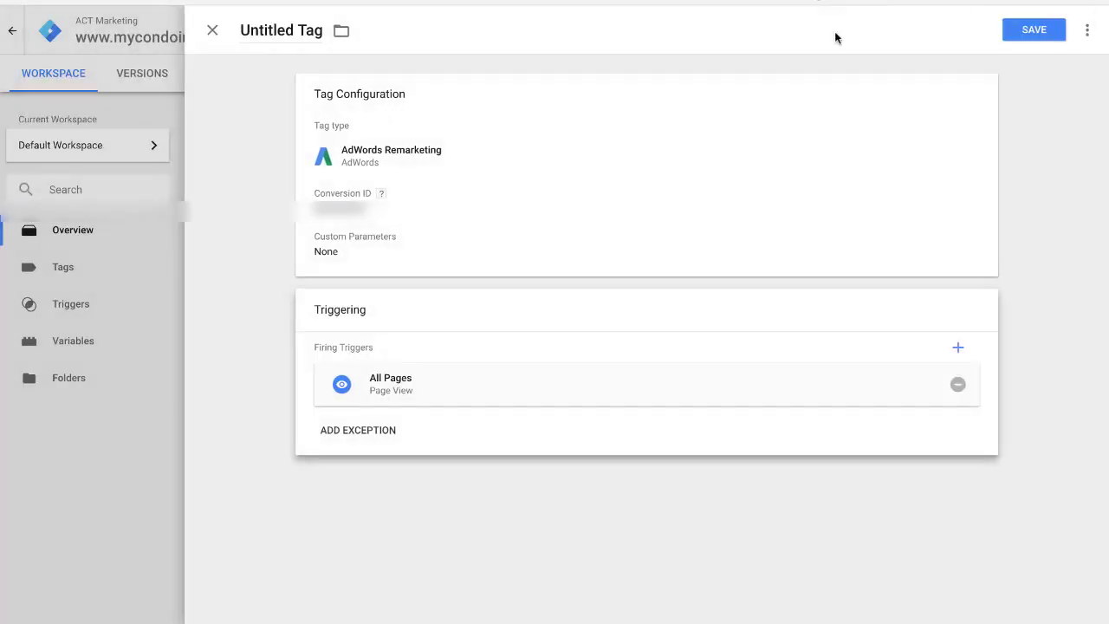
left_click(1051, 31)
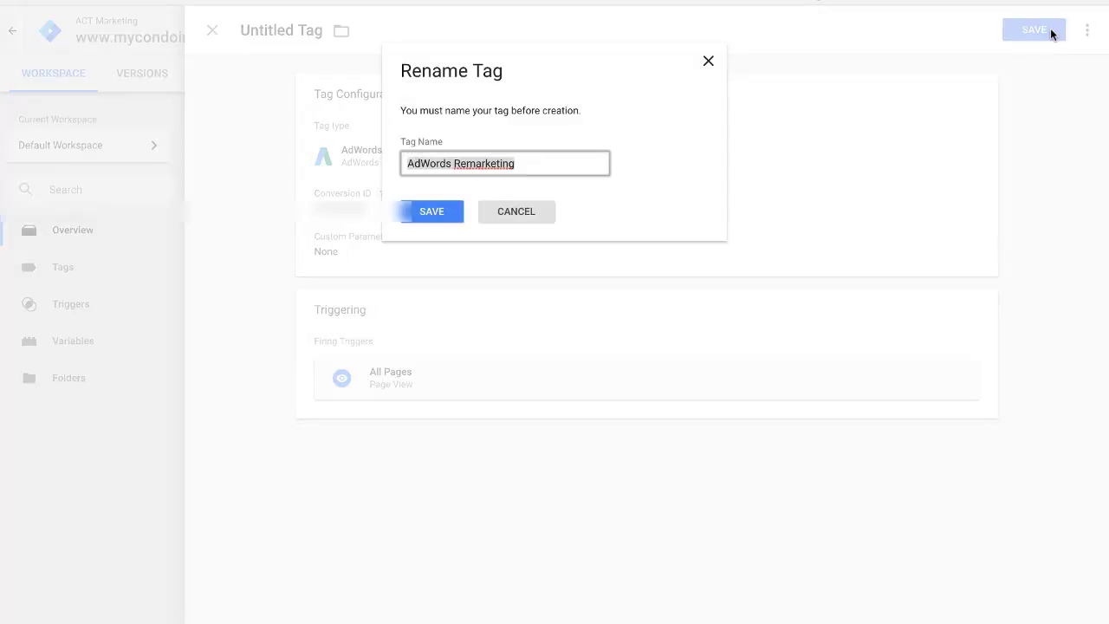
left_click(432, 212)
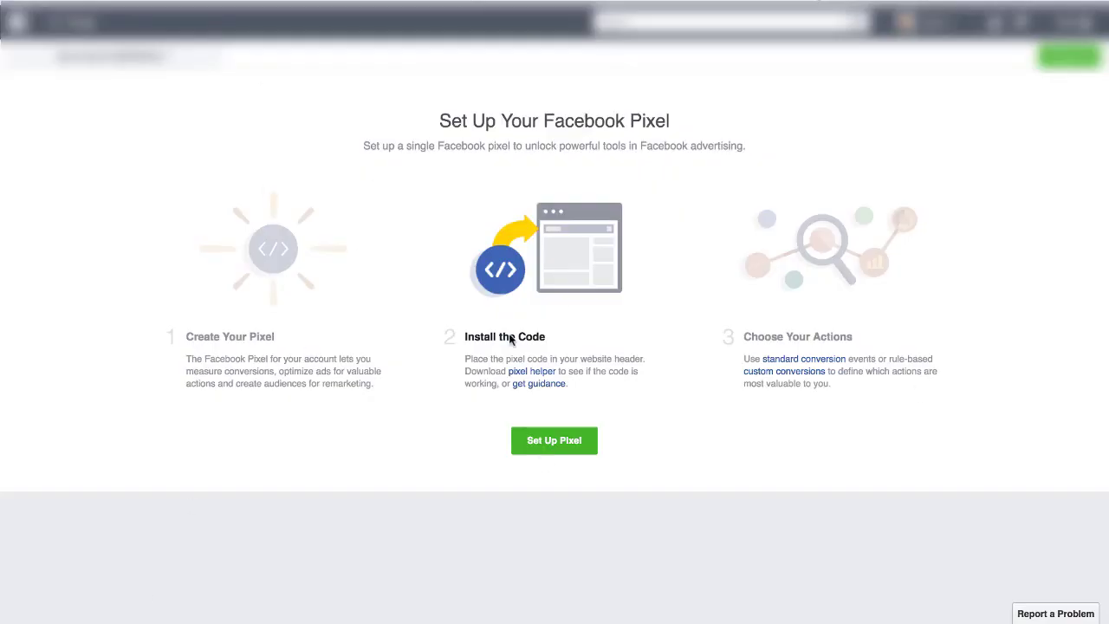
Start Facebook pixel setup via Use an Integration or Tag Manager and view the Google Tag Manager option.
left_click(551, 448)
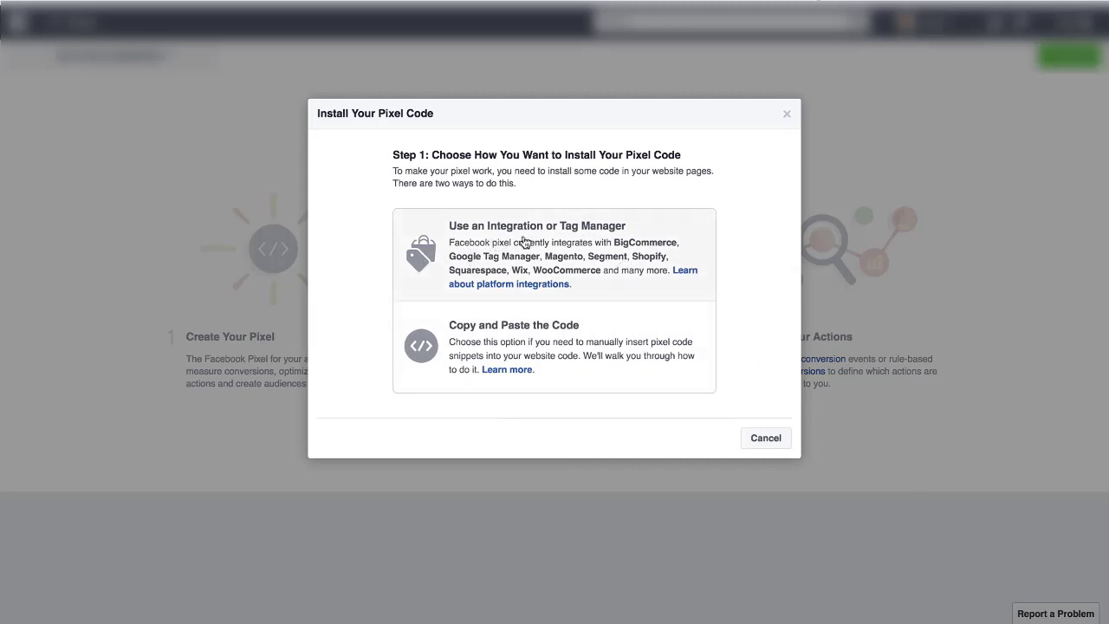
left_click(648, 266)
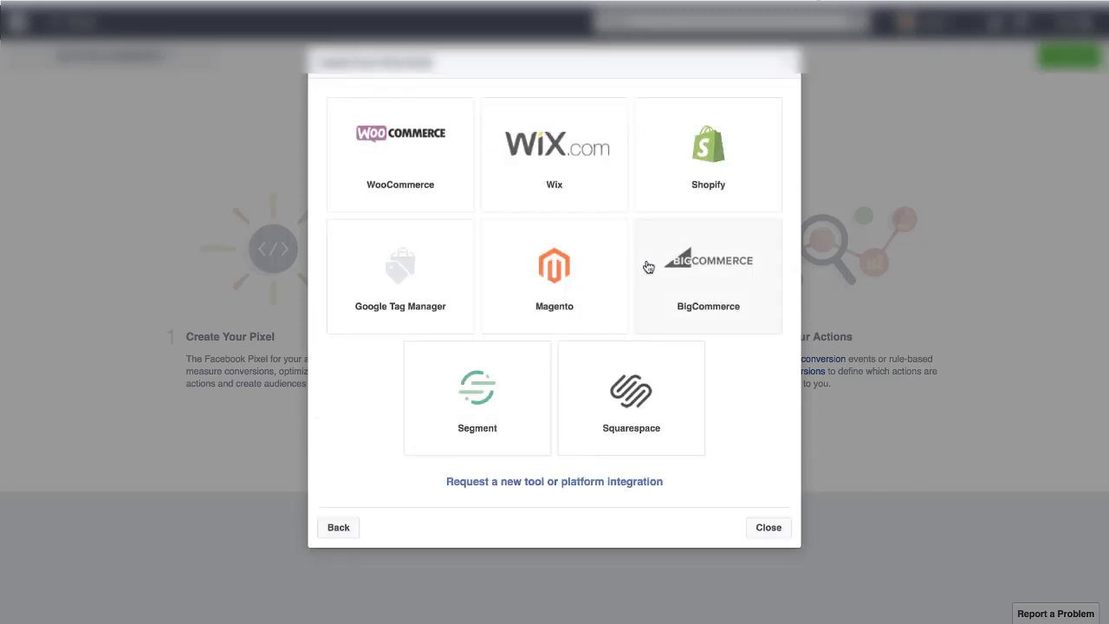
left_click(399, 262)
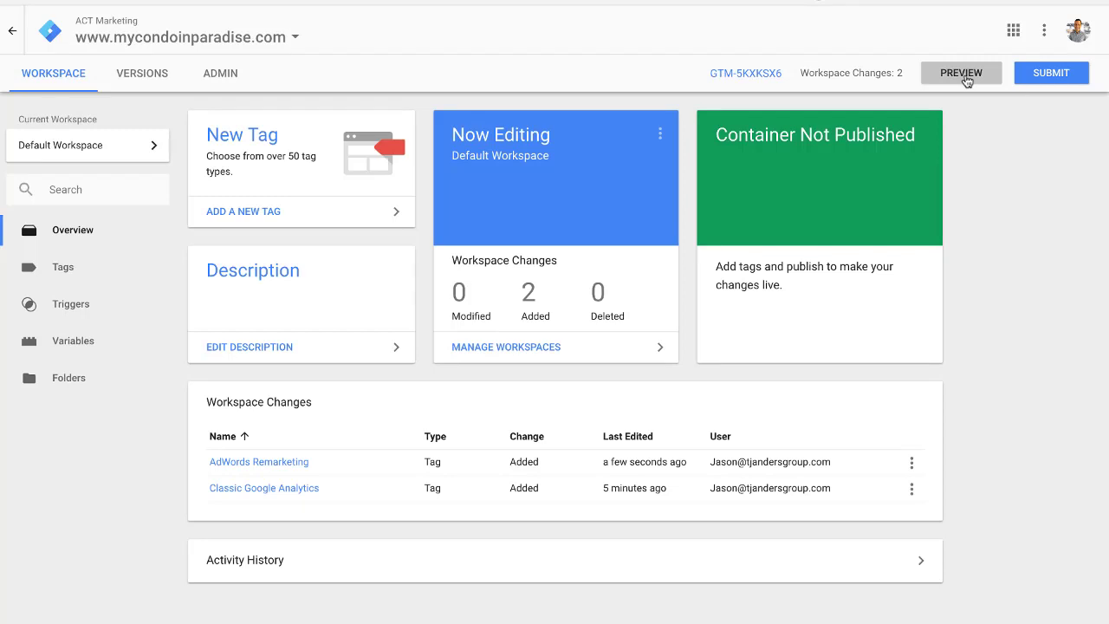
Submit the workspace changes as version 'Adwords & Analytics' with a description of the added Google services.
left_click(1040, 83)
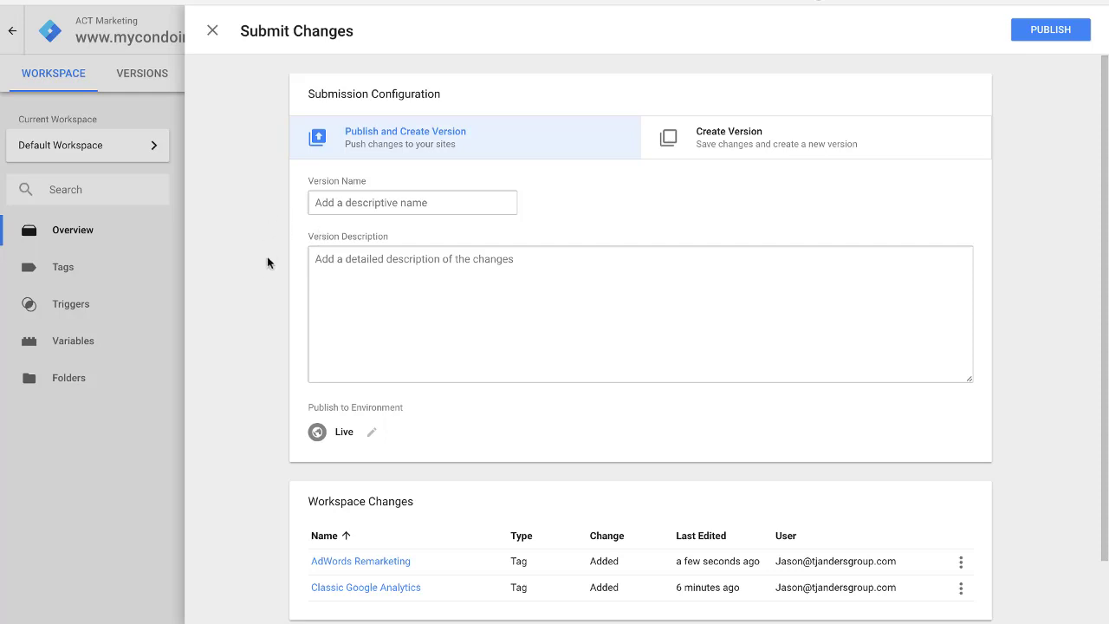
scroll(267, 260, "down", 1)
scroll(267, 260, "up", 1)
scroll(294, 329, "down", 1)
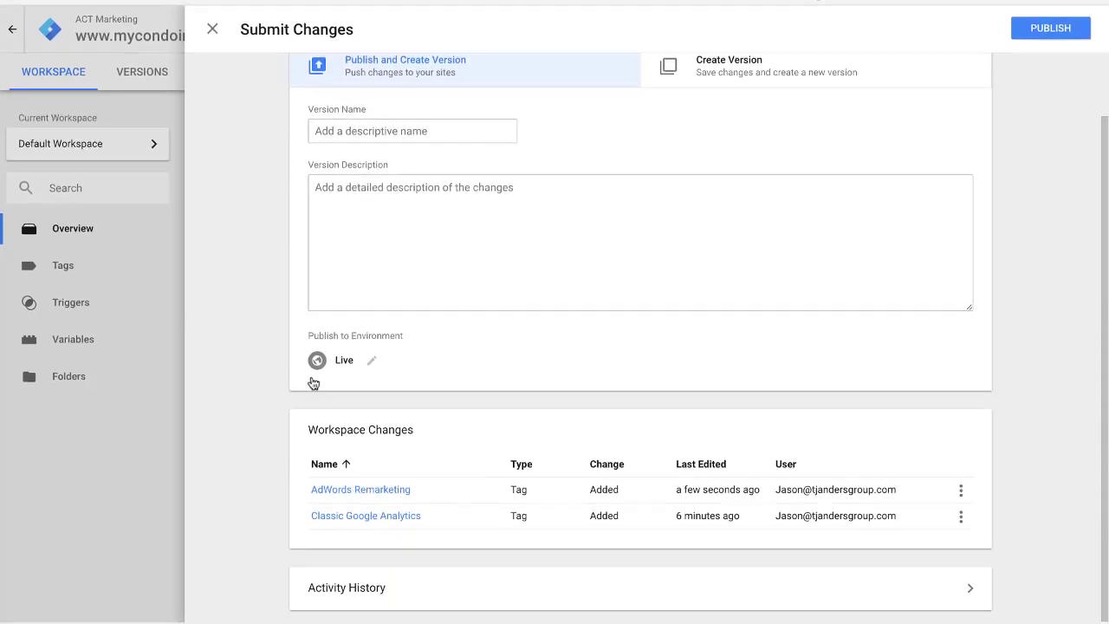
scroll(314, 384, "up", 1)
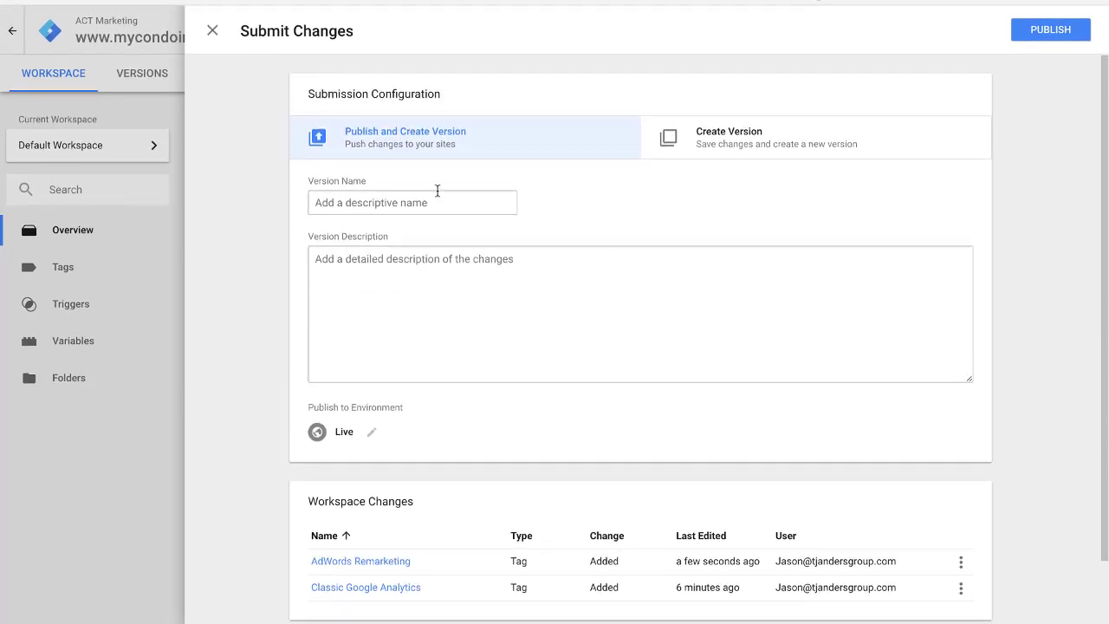
left_click(457, 204)
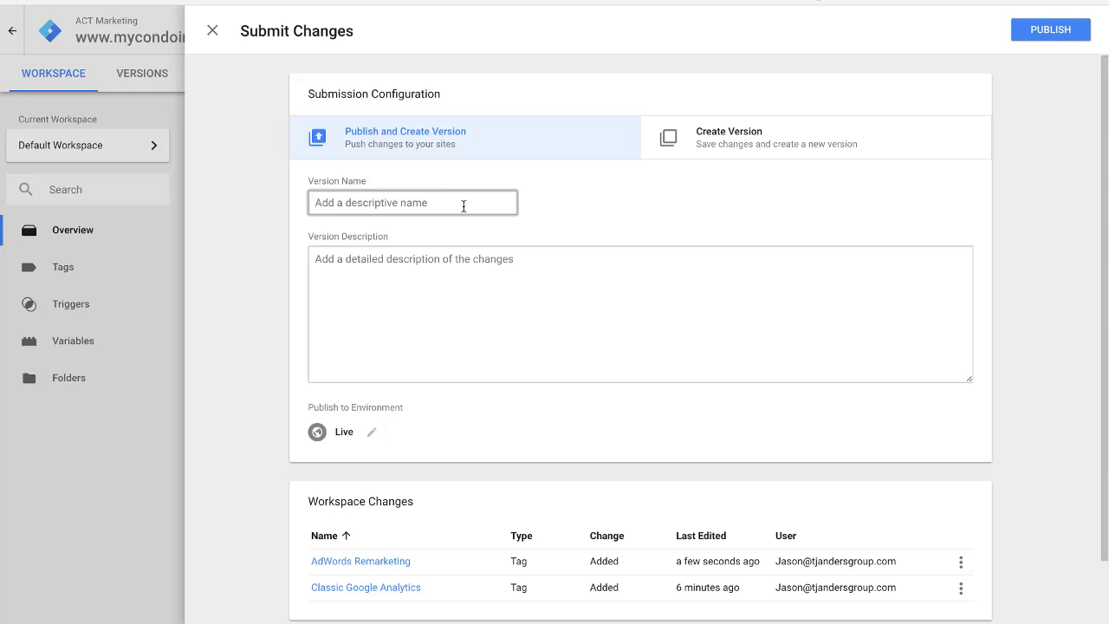
type("Adwords")
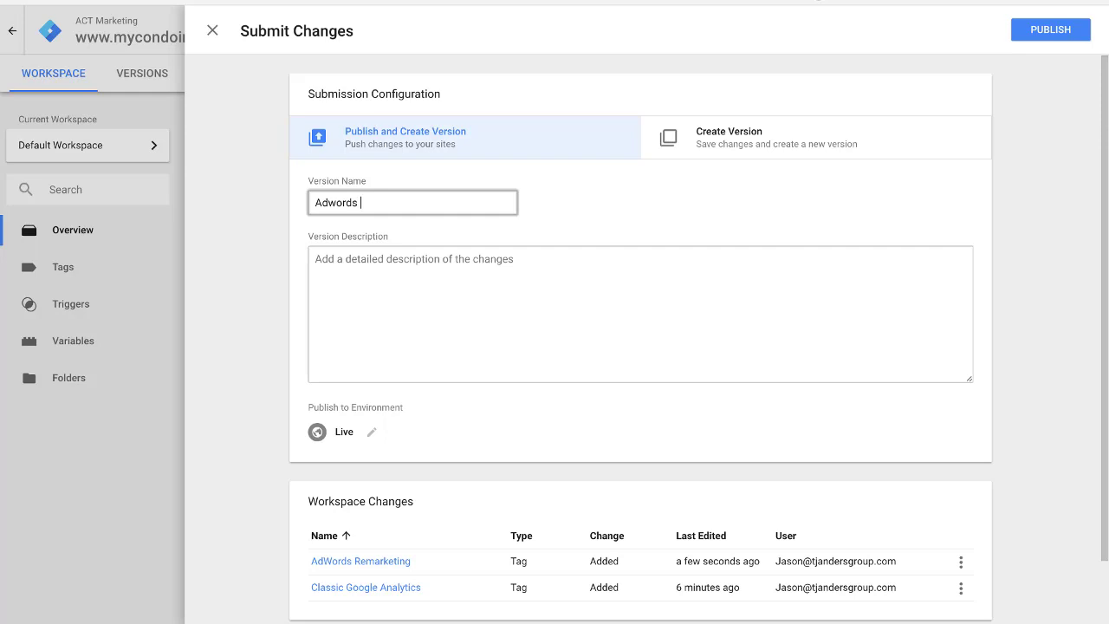
type(" & Analytics")
key("Tab")
type("Jason ad")
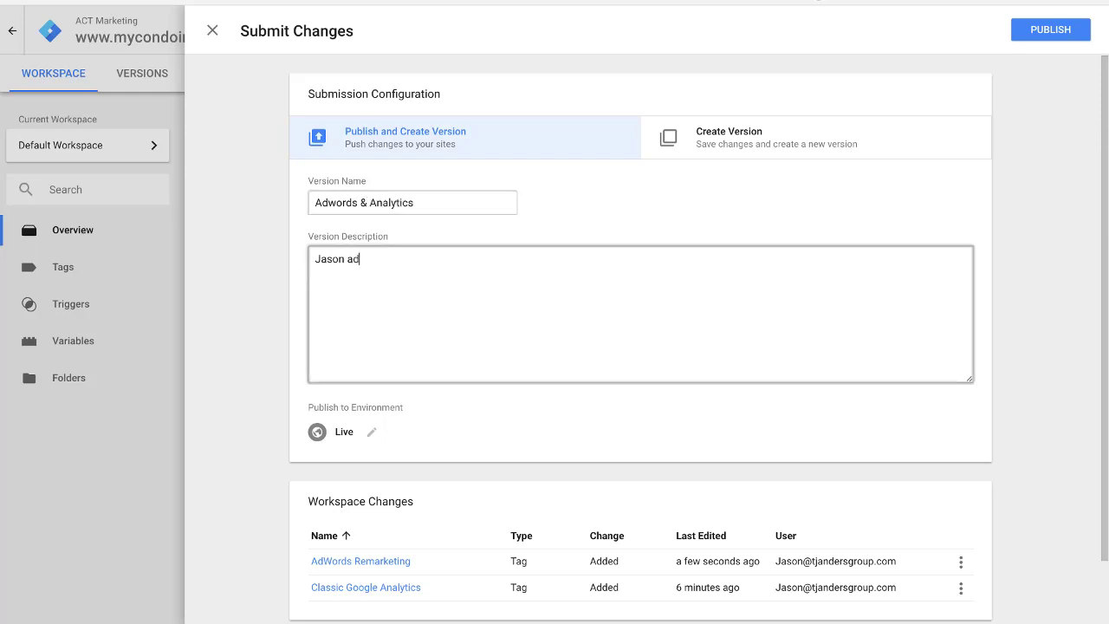
type("ded Google services to the")
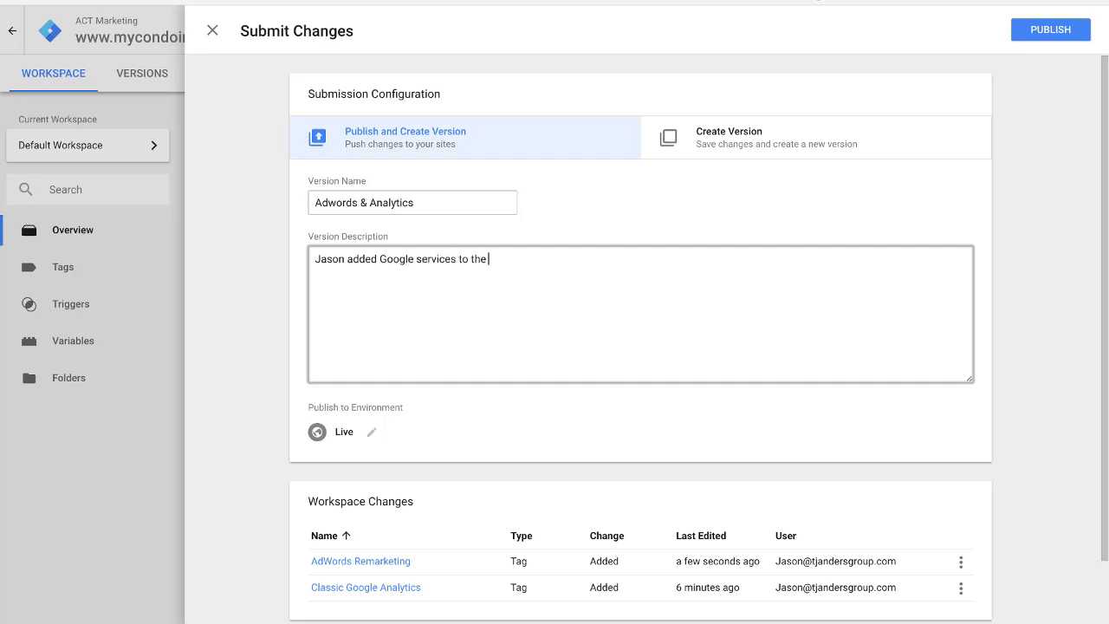
type(" JW site.")
Publish Version 1 – Adwords & Analytics, review its 2-tag summary, and return to the workspace.
left_click(1066, 34)
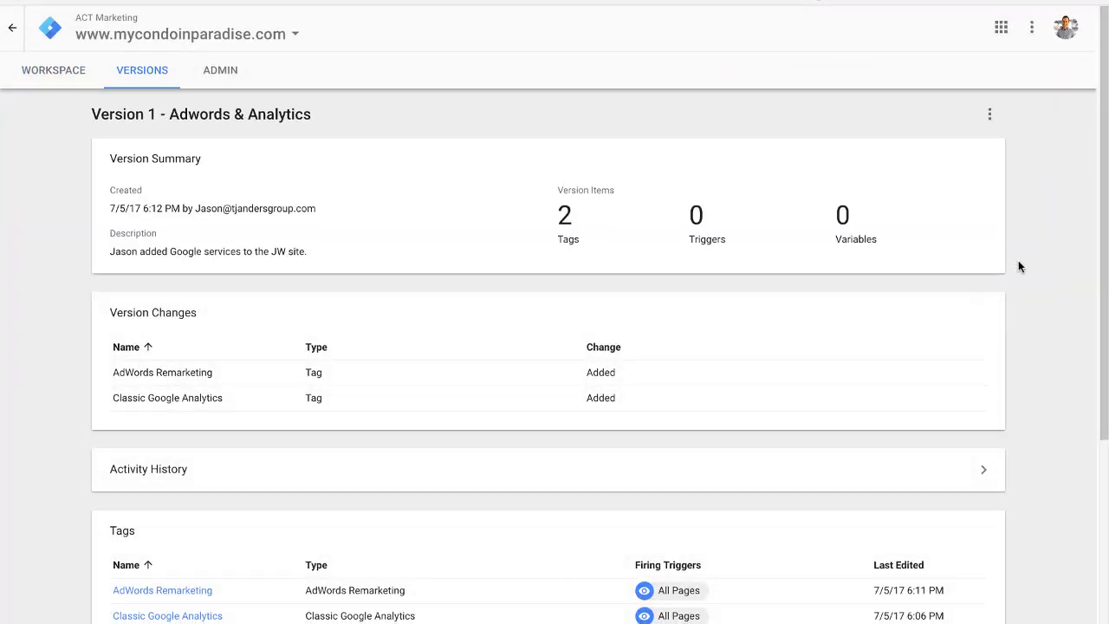
scroll(1018, 266, "down", 3)
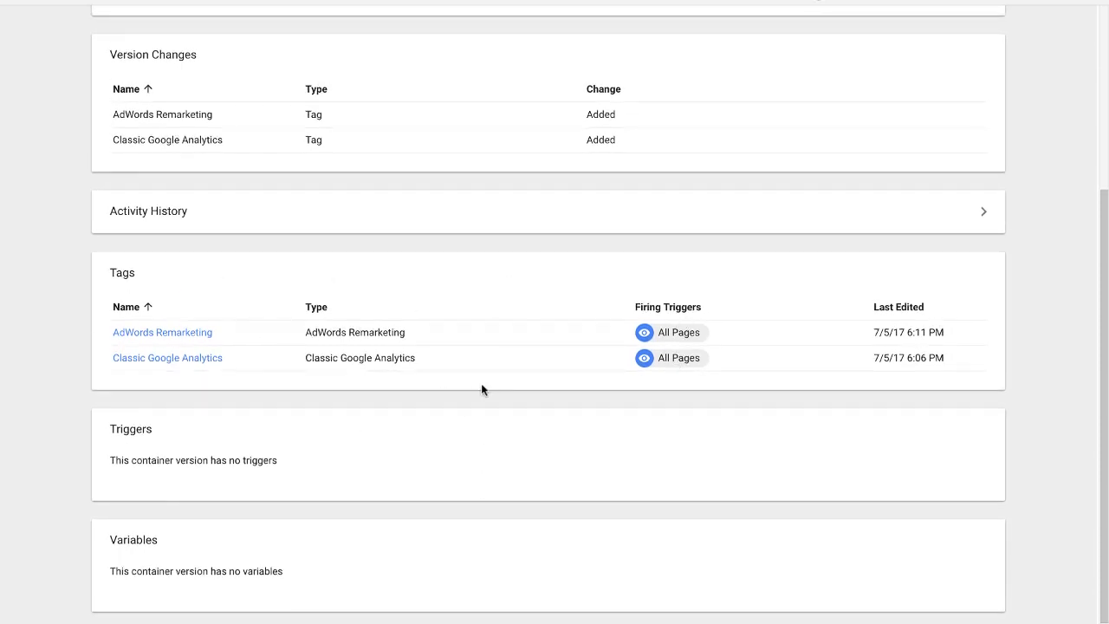
scroll(481, 383, "up", 5)
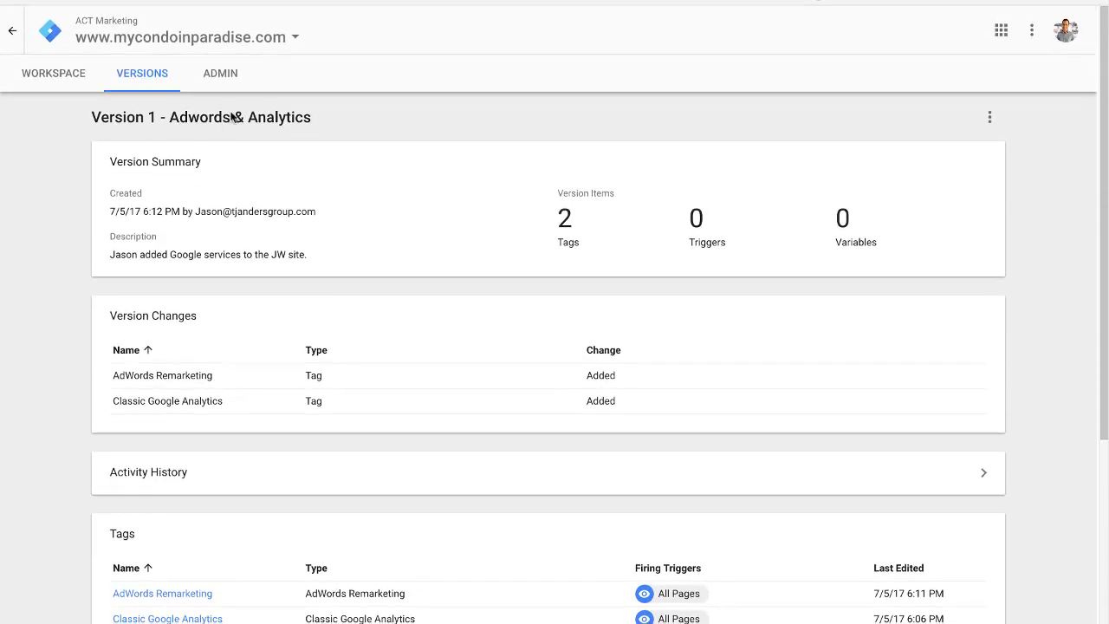
left_click(59, 78)
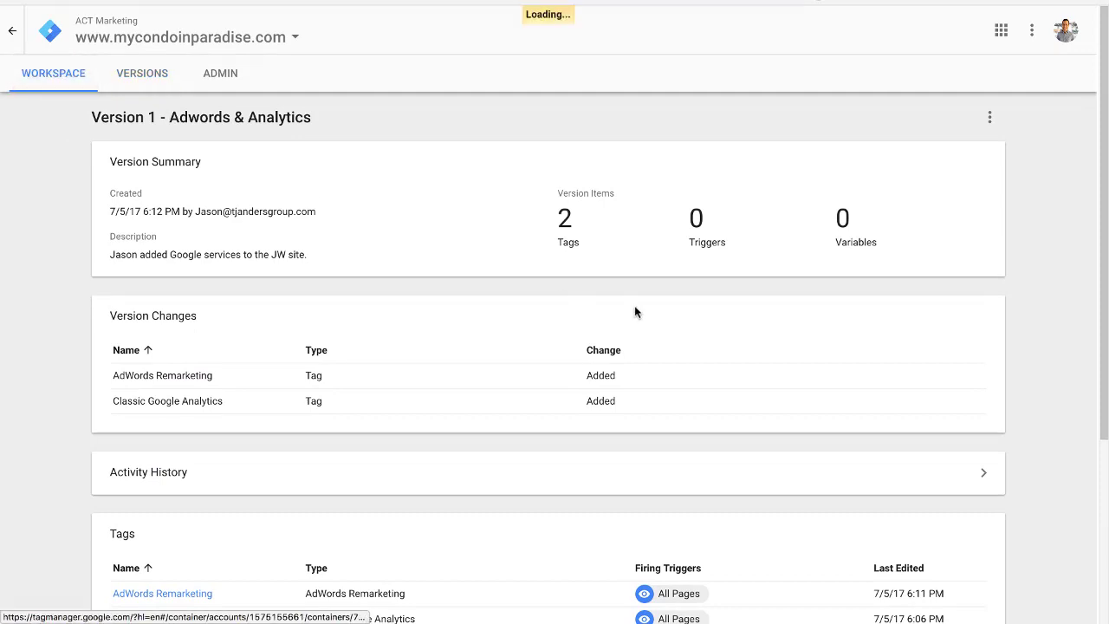